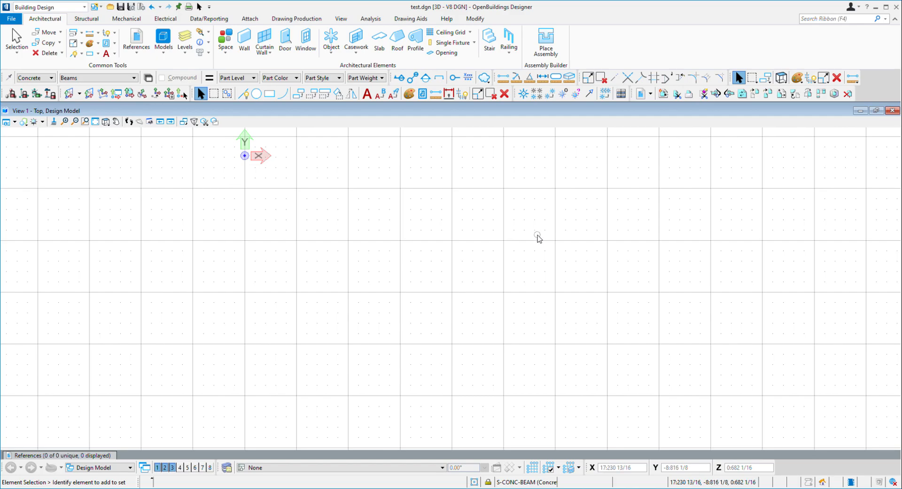
Open views 5 through 8 from the view toggles and close them again
click(6, 124)
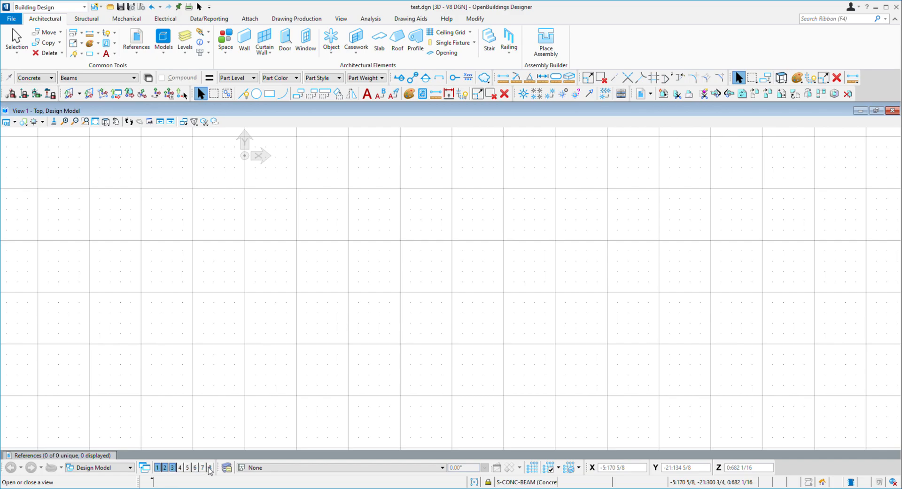
drag(210, 468, 179, 469)
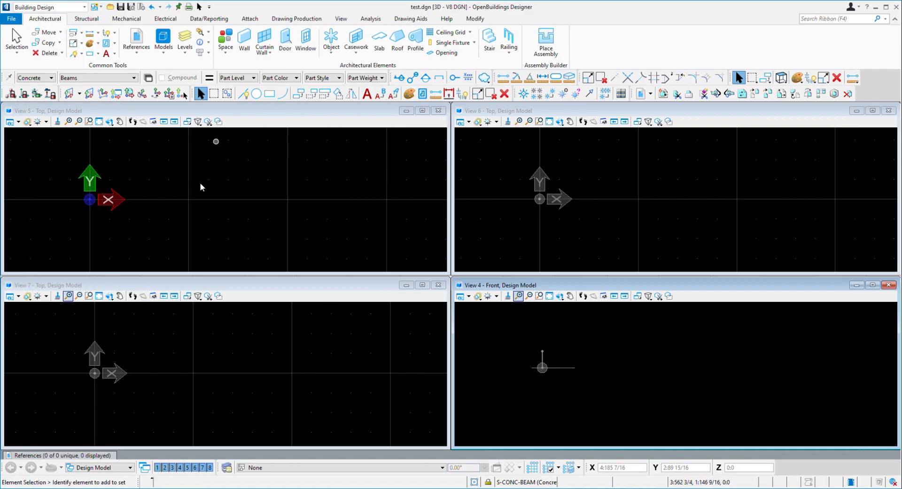
click(202, 467)
click(194, 467)
click(187, 468)
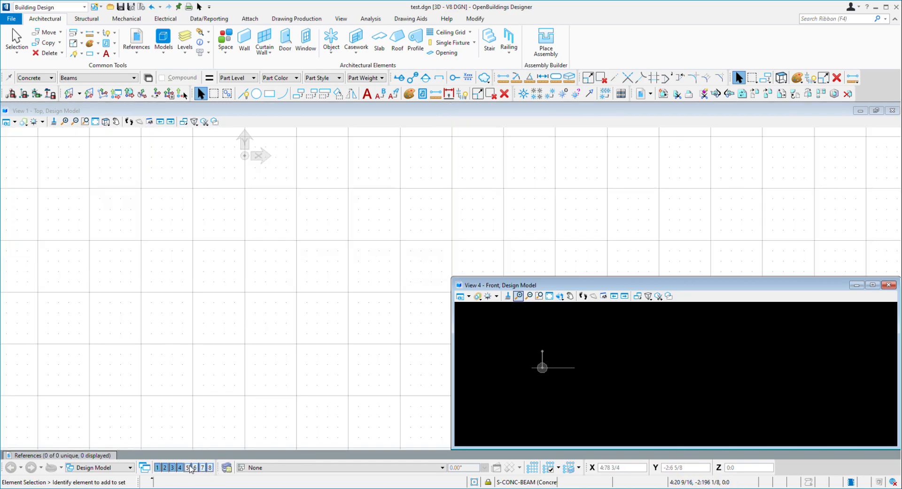
click(180, 467)
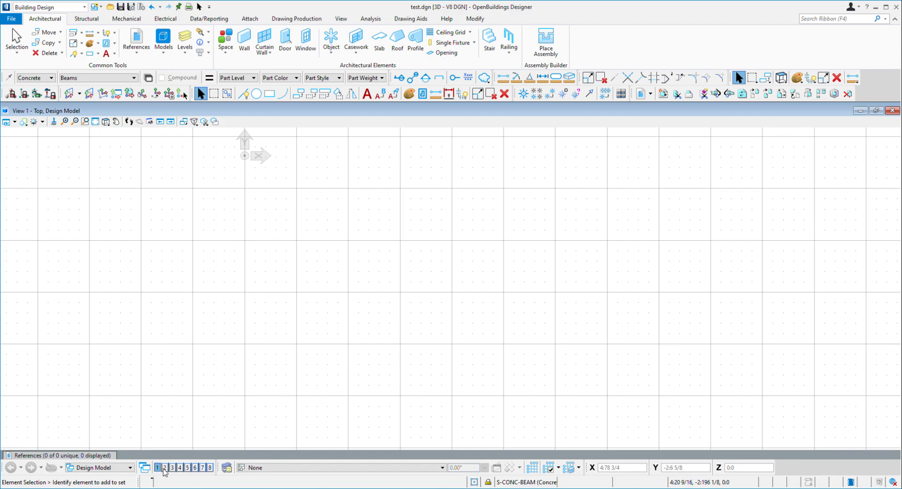
Open views 2, 3 and 4 alongside view 1, then close them again
click(165, 467)
click(172, 467)
click(180, 467)
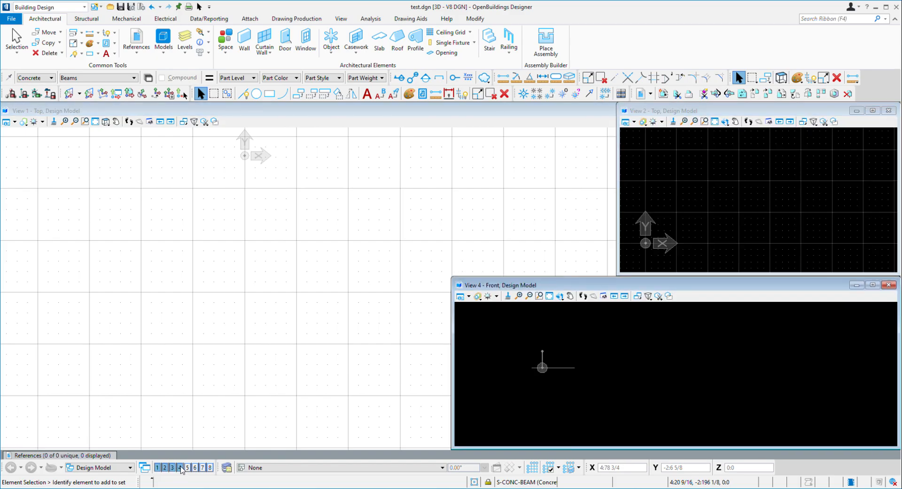
click(180, 467)
click(164, 467)
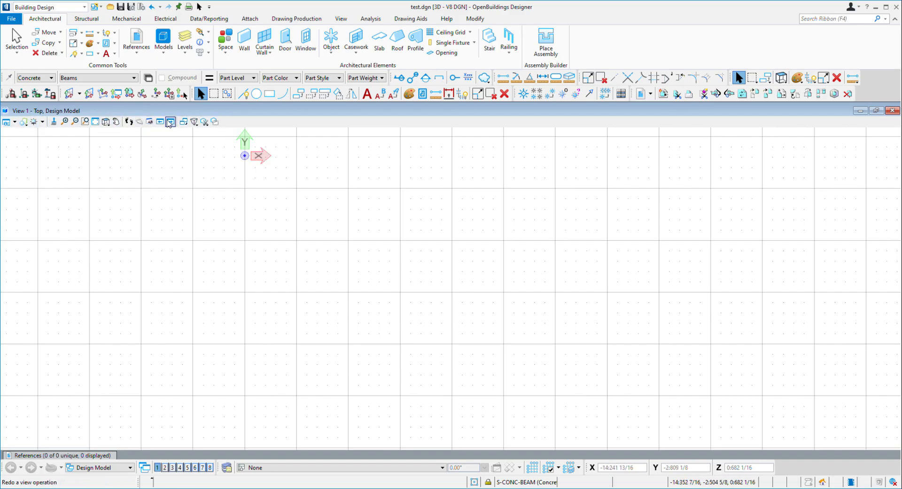
Open view 2, maximize its window, and close it
click(165, 467)
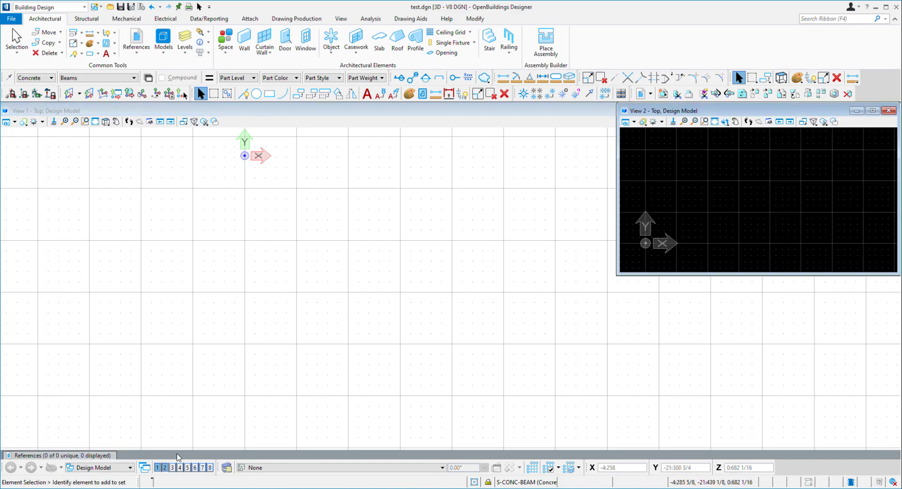
double_click(743, 109)
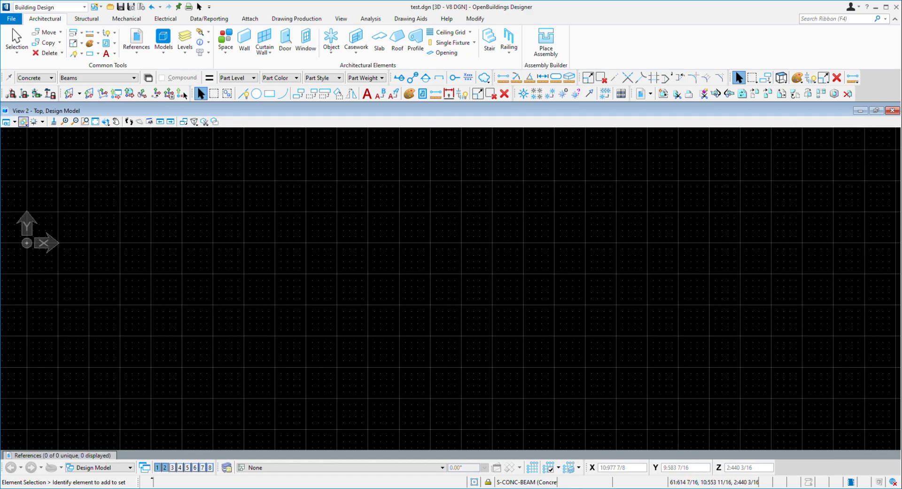
click(892, 111)
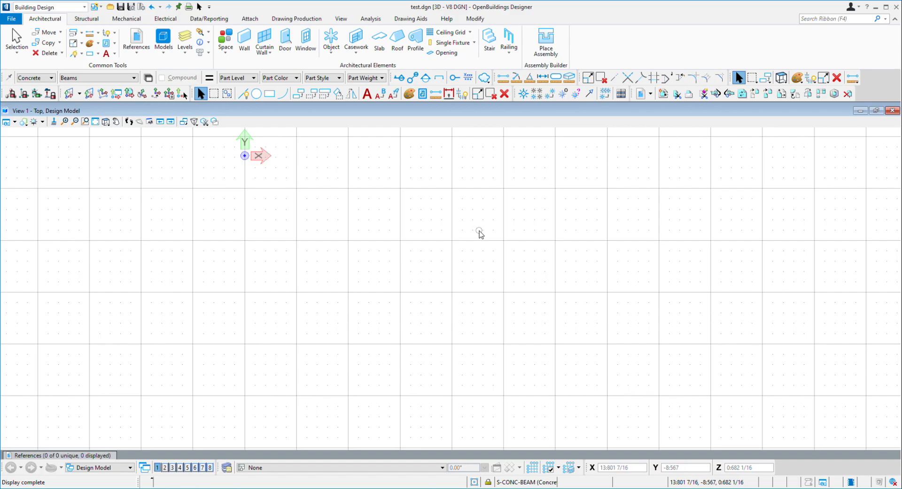
click(242, 149)
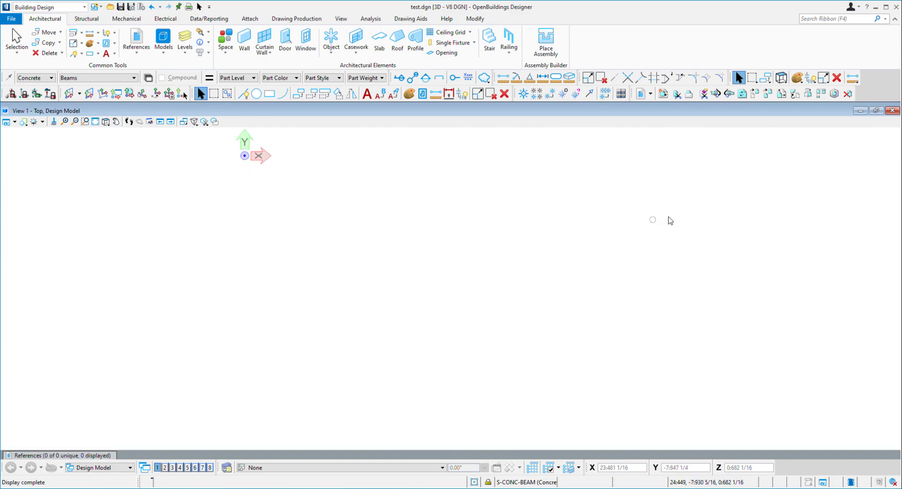
click(221, 148)
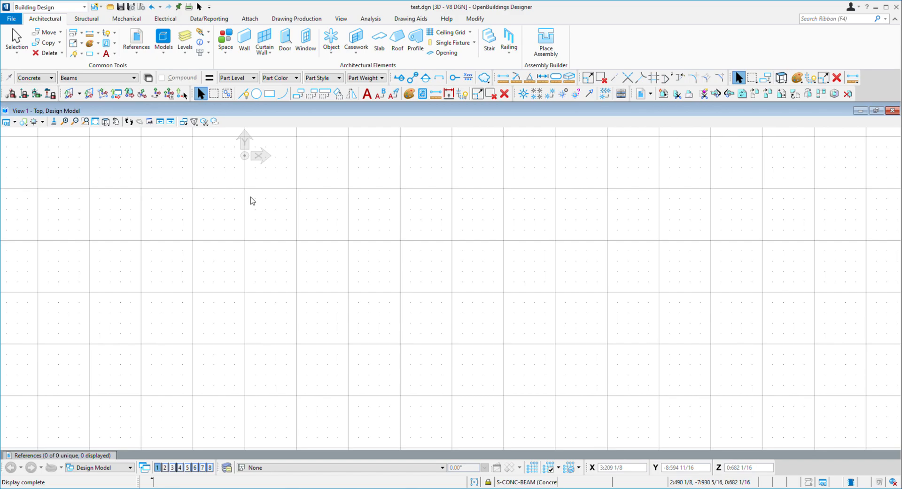
key(w)
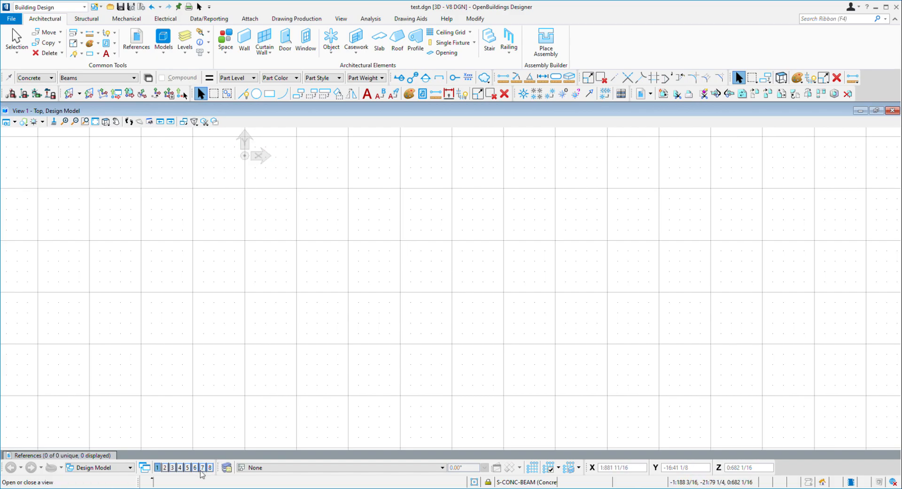
Open views 2 through 8 one by one, then close all of them except view 1
click(165, 468)
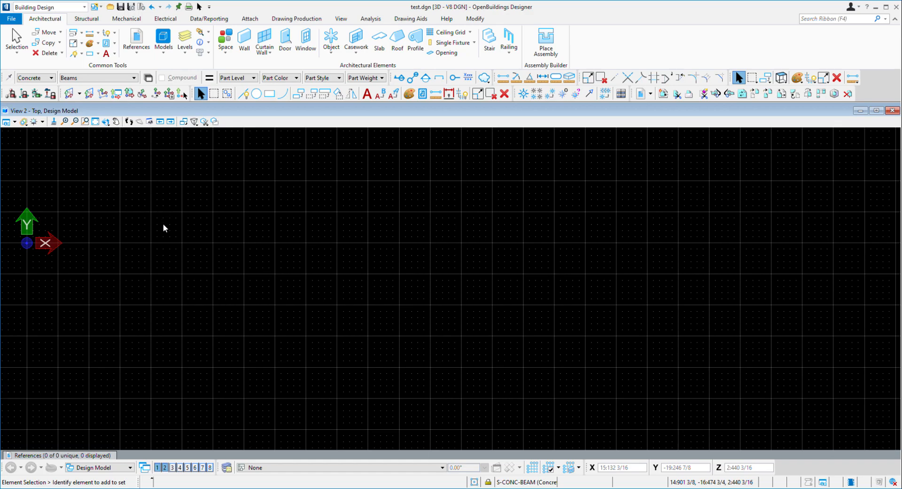
click(165, 467)
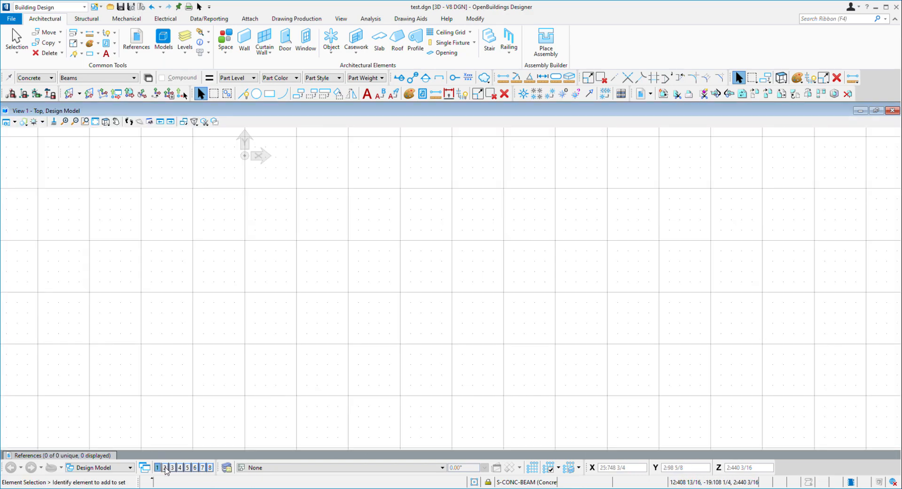
click(166, 468)
click(173, 468)
click(180, 468)
click(188, 468)
click(195, 467)
click(203, 467)
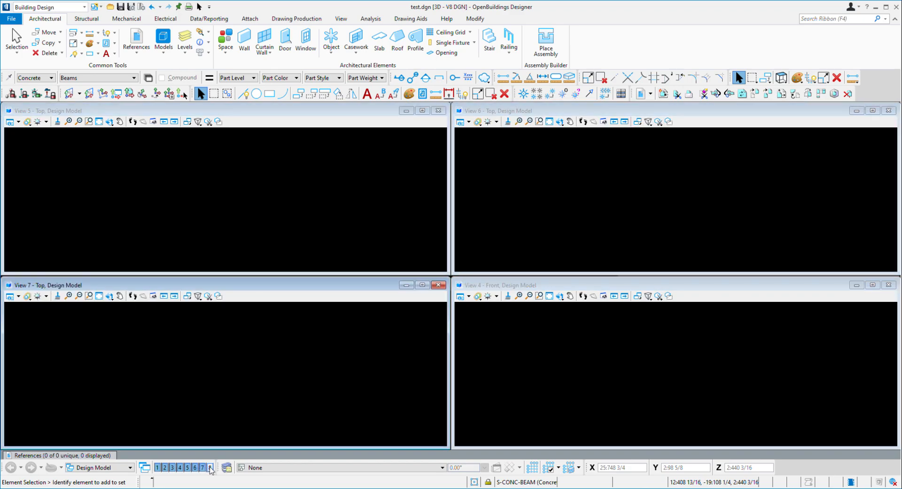
click(210, 467)
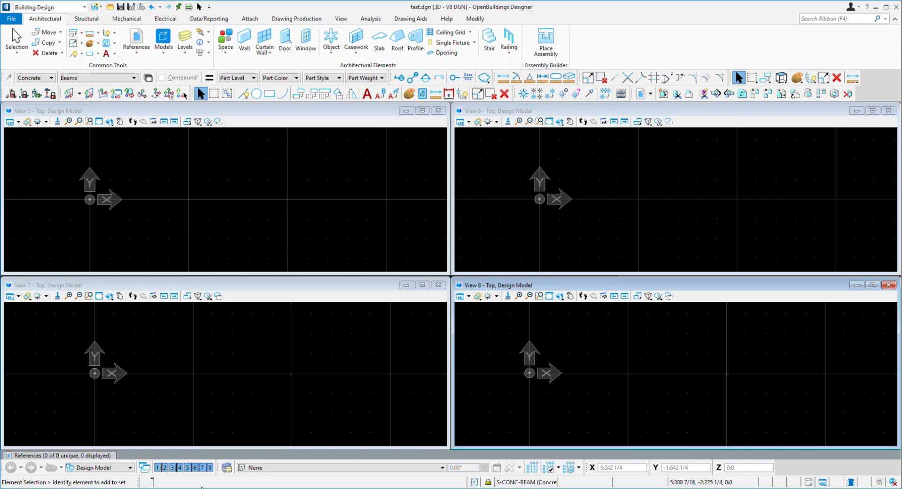
click(209, 467)
drag(193, 468, 166, 467)
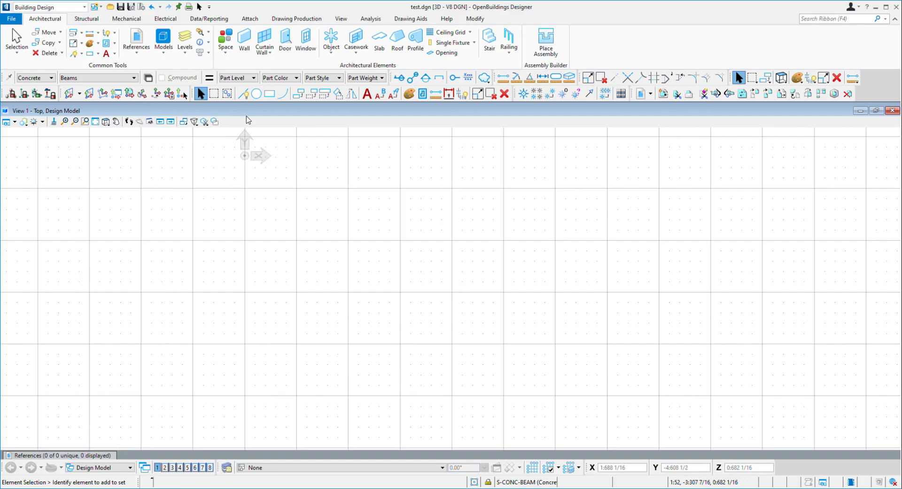
Start the Concrete Beam tool and place a diagonal beam sloping down to the right between two points
click(24, 122)
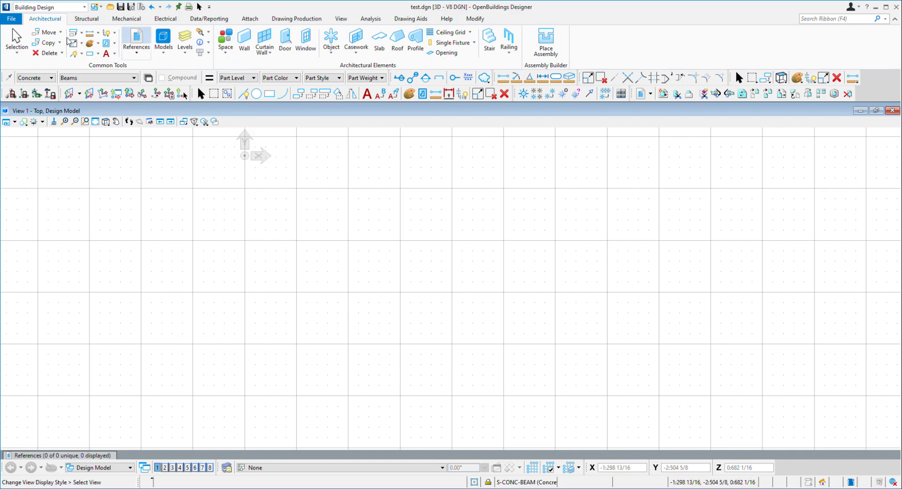
click(86, 19)
click(284, 42)
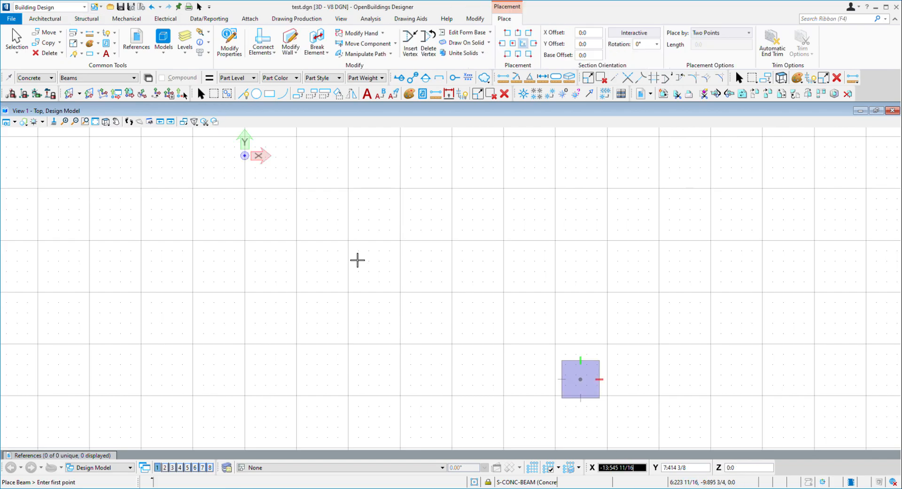
click(438, 209)
click(547, 284)
right_click(655, 278)
Place a second diagonal concrete beam parallel to the first, below and left of it
click(396, 253)
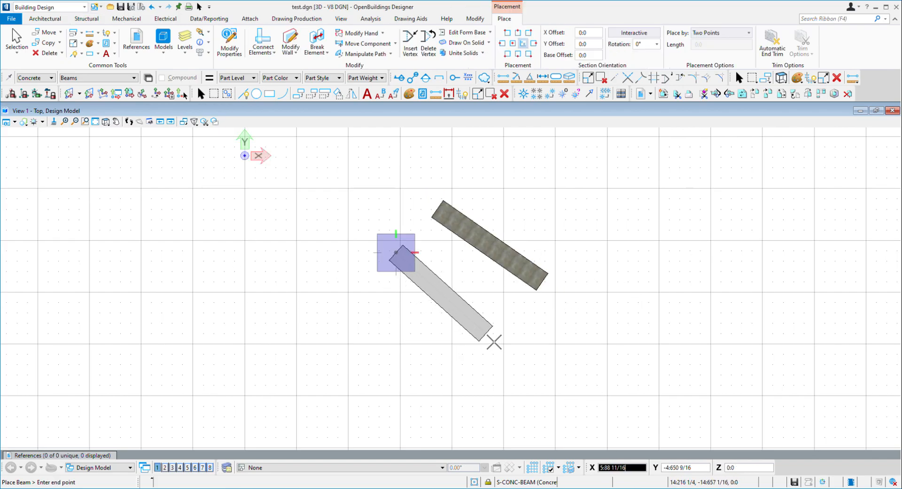
click(503, 339)
right_click(598, 246)
Place a vertical concrete beam to the right of the diagonal beams and exit the tool
click(625, 207)
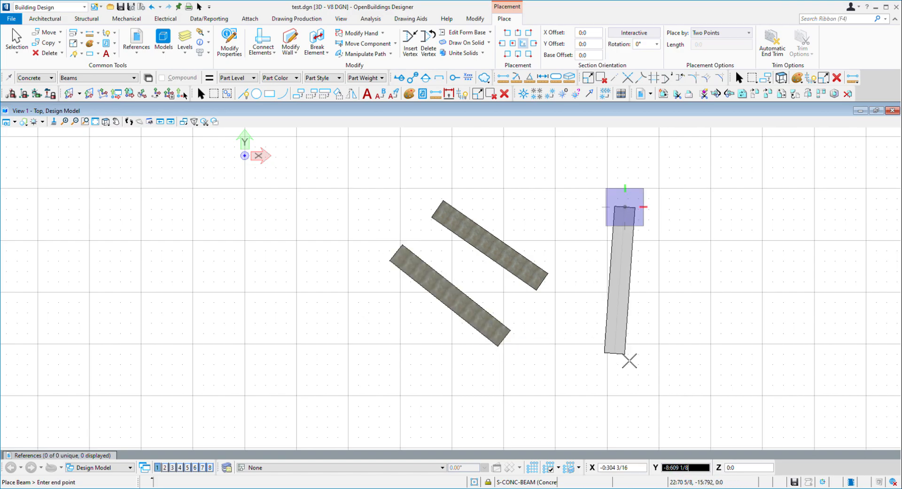
click(625, 354)
right_click(596, 329)
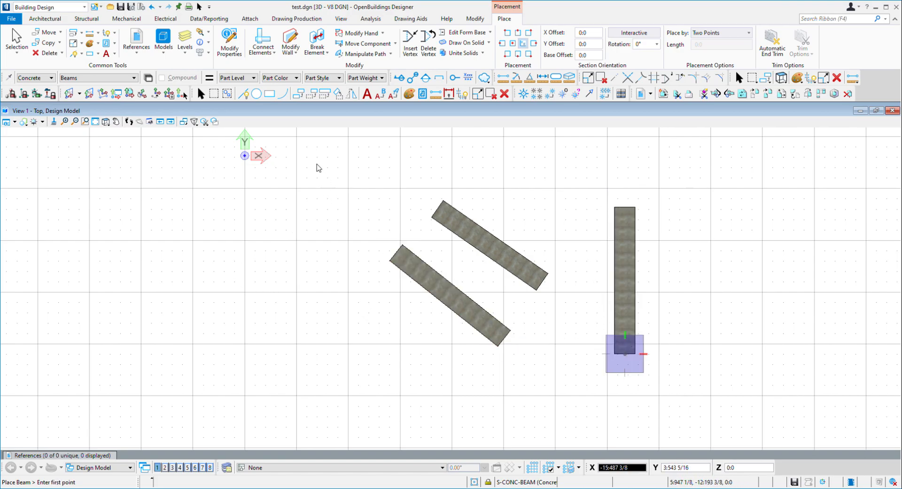
key(Escape)
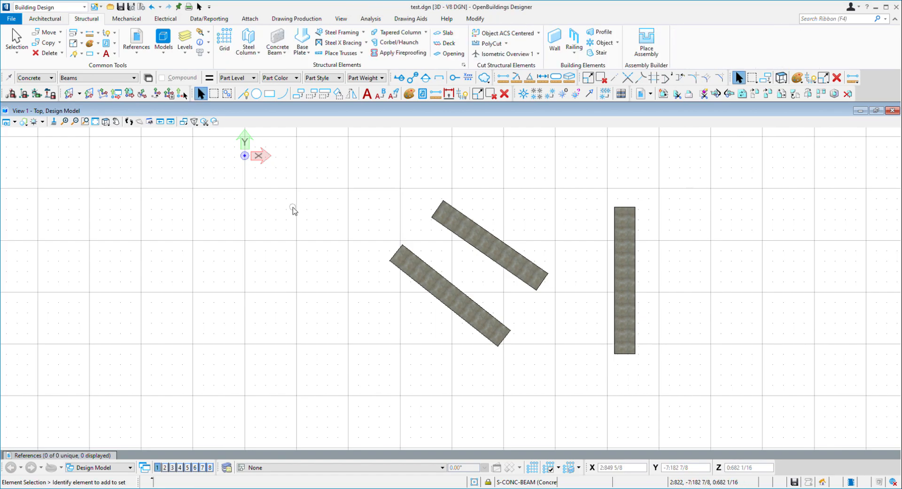
Pan and rotate the view to inspect the three beams in 3D
mouse_move(556, 246)
middle_down()
mouse_move(510, 254)
mouse_move(435, 232)
middle_up()
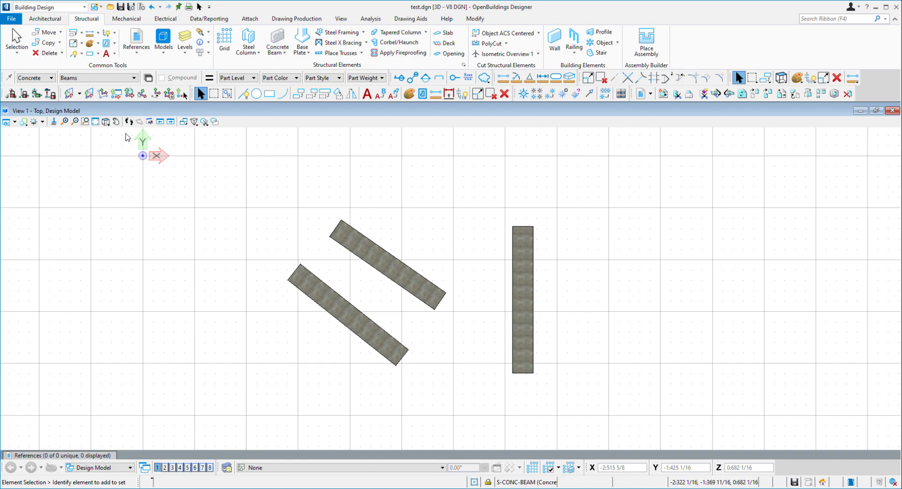
click(106, 122)
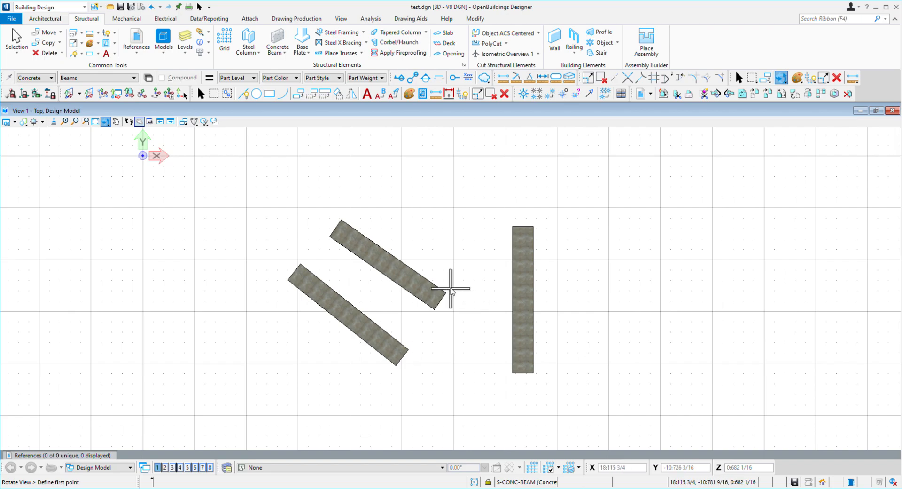
click(407, 351)
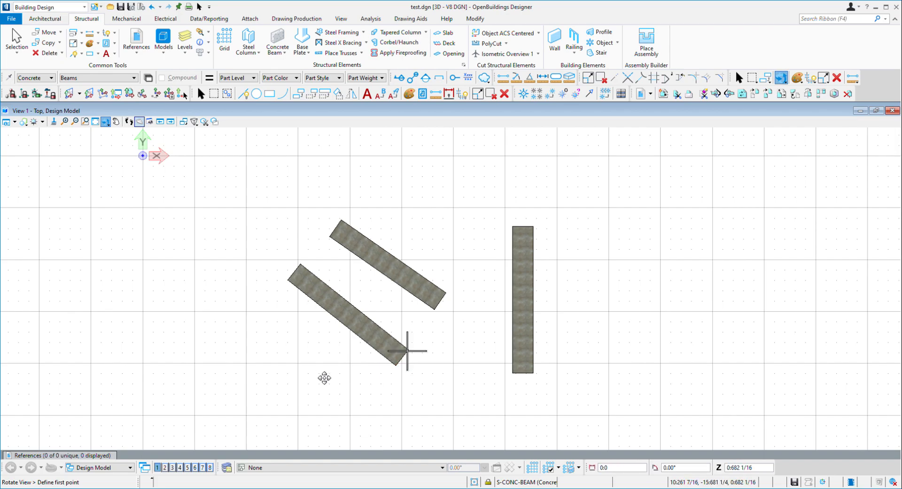
click(289, 412)
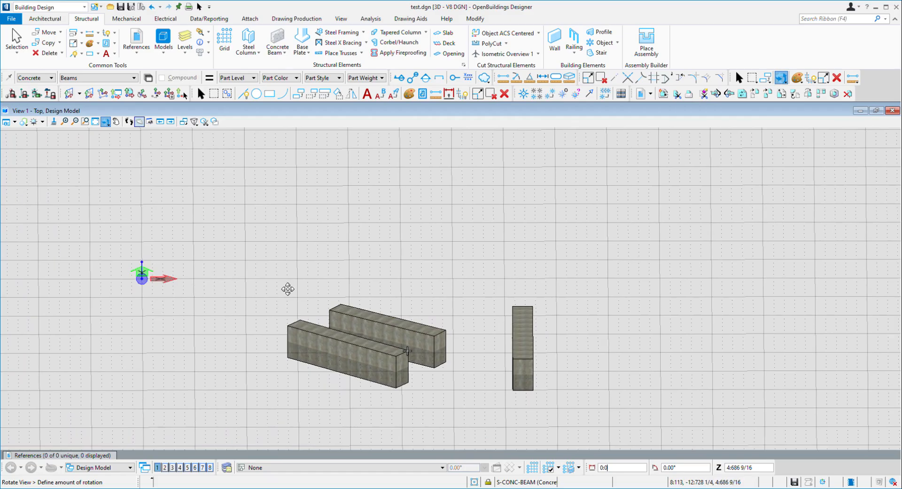
click(271, 294)
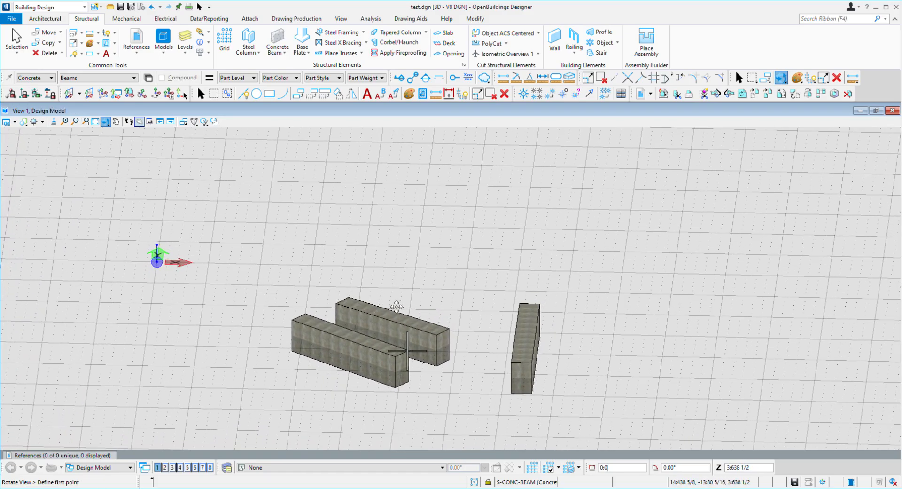
click(386, 306)
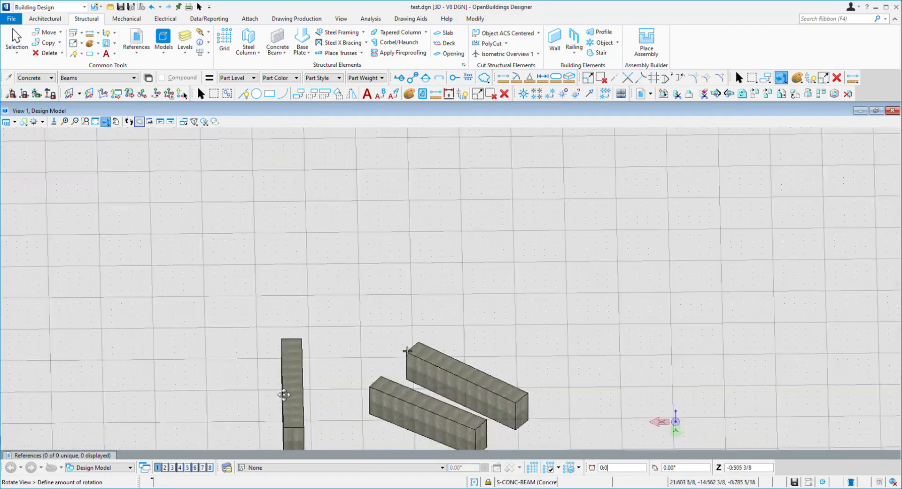
drag(284, 395, 202, 380)
drag(475, 416, 207, 390)
drag(512, 386, 212, 371)
drag(544, 382, 212, 358)
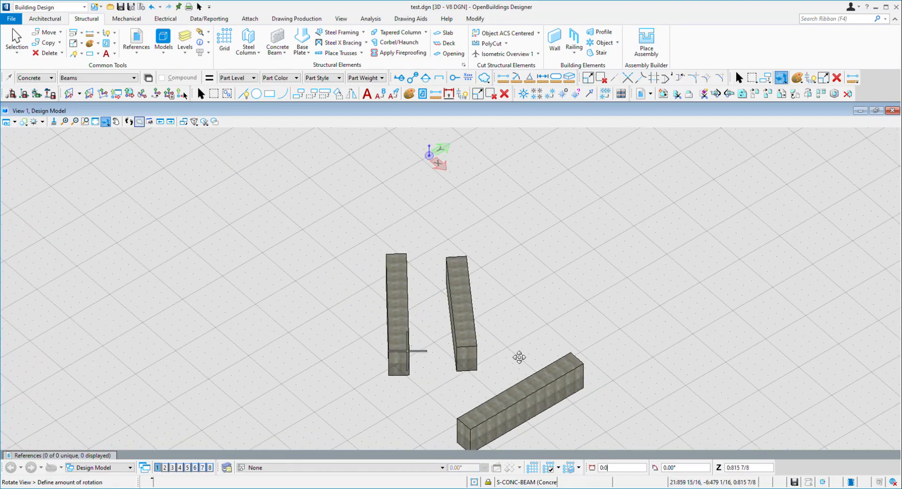
click(568, 358)
drag(453, 324, 452, 325)
middle_drag(453, 336, 498, 165)
middle_drag(501, 223, 490, 287)
drag(535, 267, 531, 250)
key(Escape)
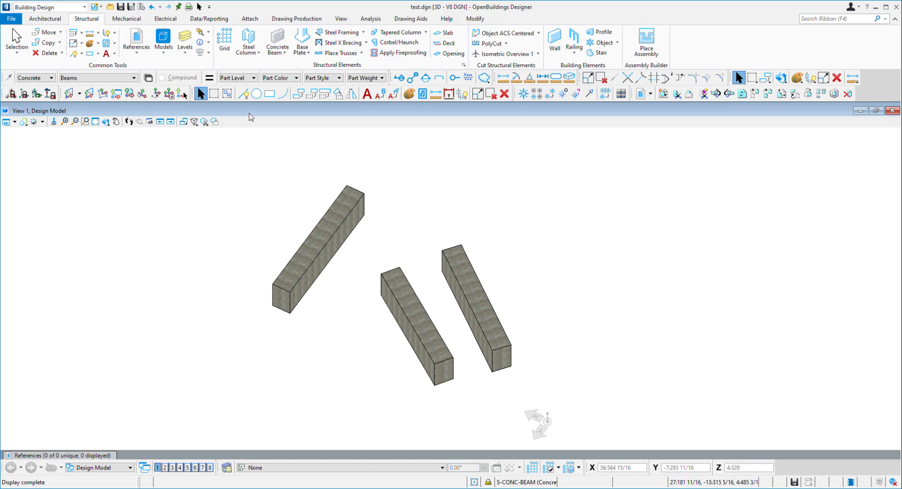
Rotate the view again to examine the beams from another angle
click(106, 122)
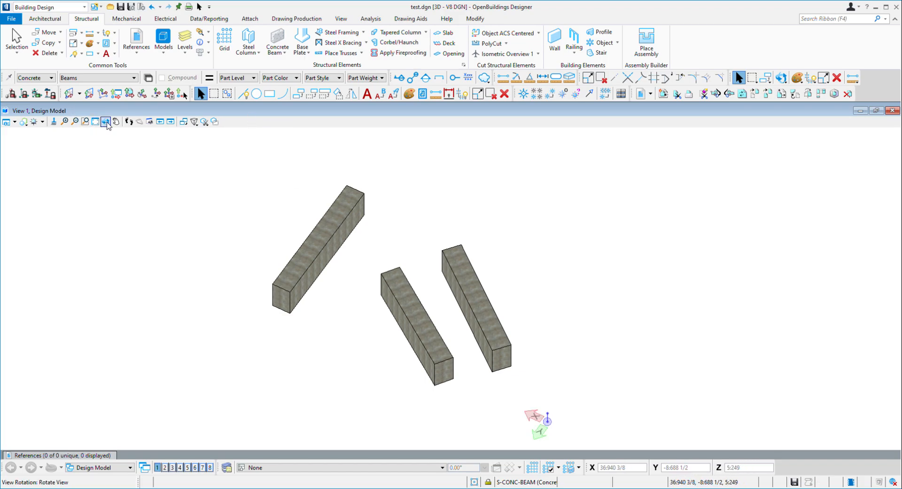
click(444, 250)
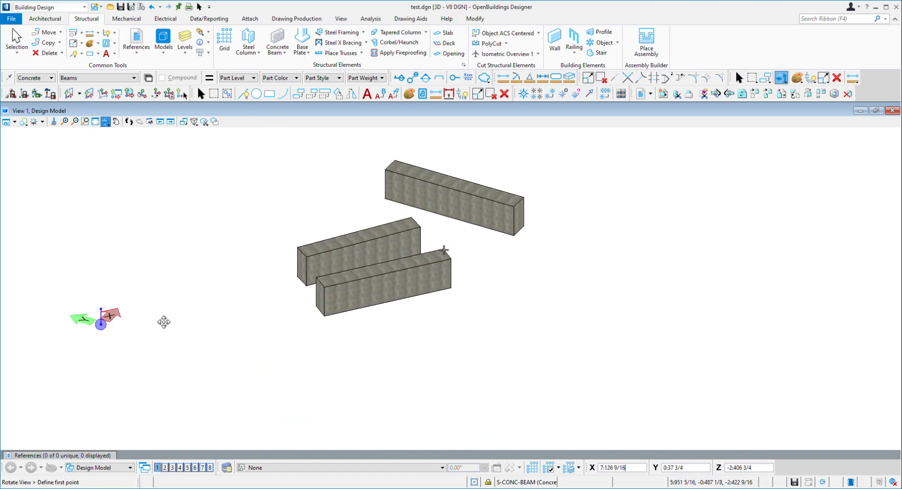
click(671, 279)
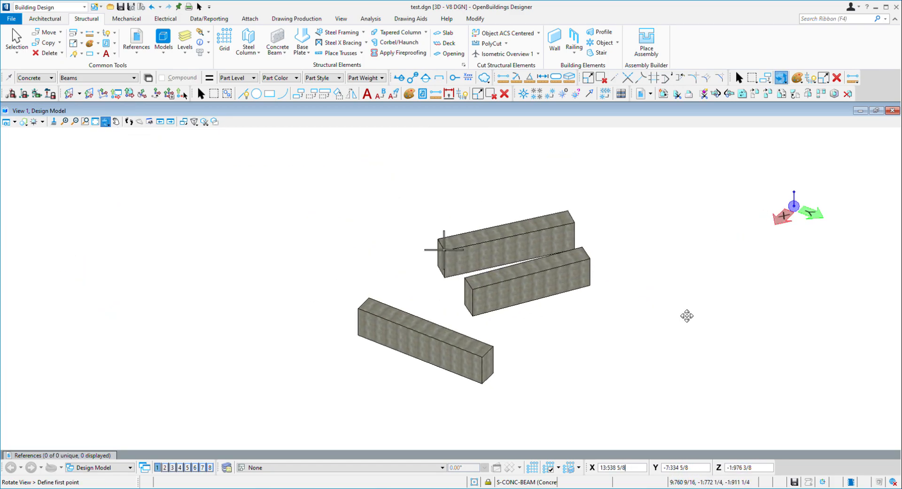
drag(676, 318, 337, 344)
drag(771, 323, 403, 326)
drag(677, 326, 518, 352)
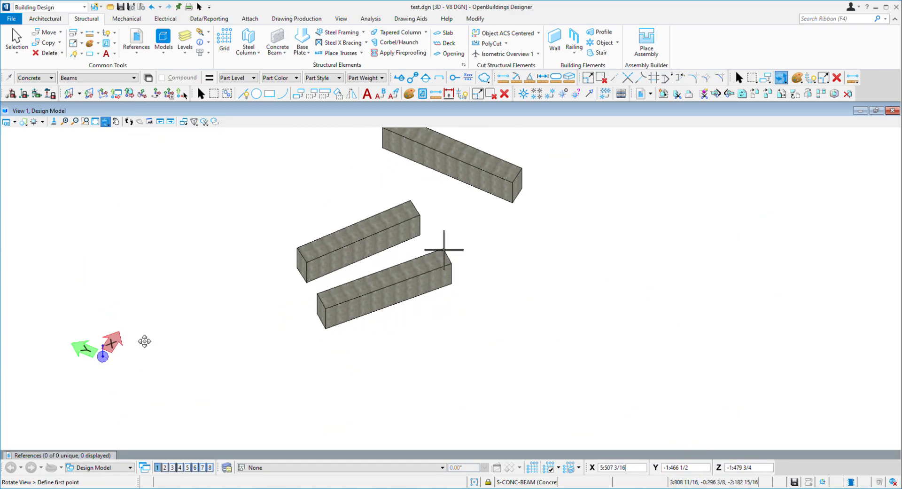
right_click(173, 334)
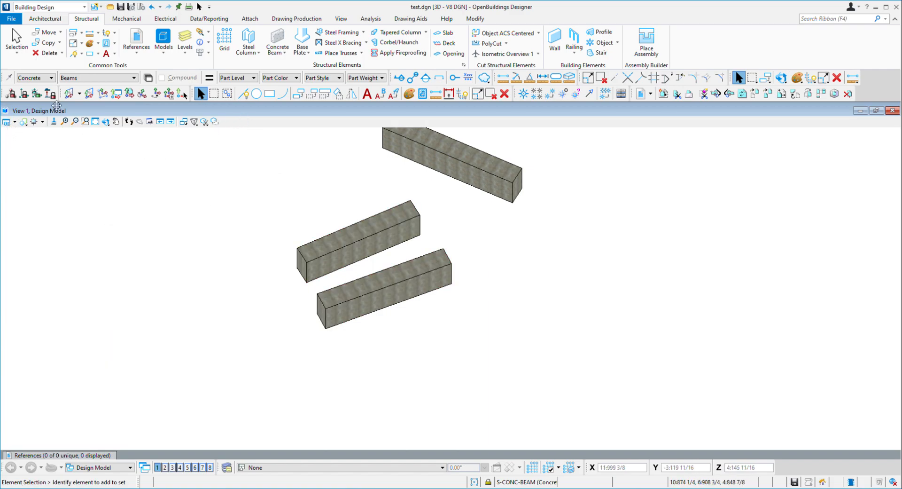
Rotate the view into the Top, Front and Isometric standard orientations to compare the beams
click(105, 122)
click(443, 249)
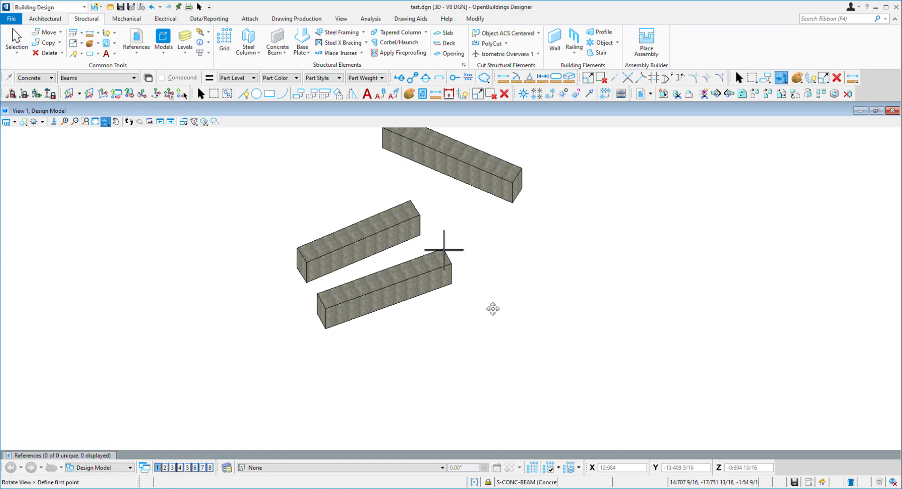
click(421, 373)
right_click(516, 289)
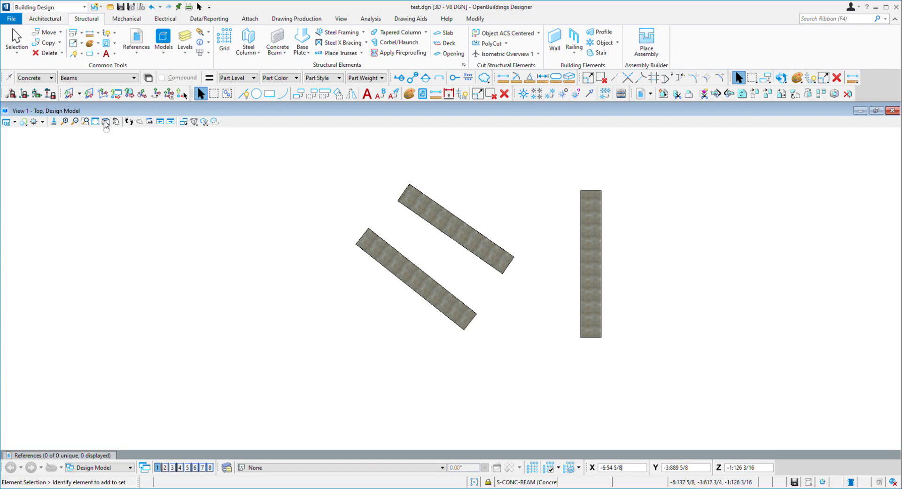
click(110, 156)
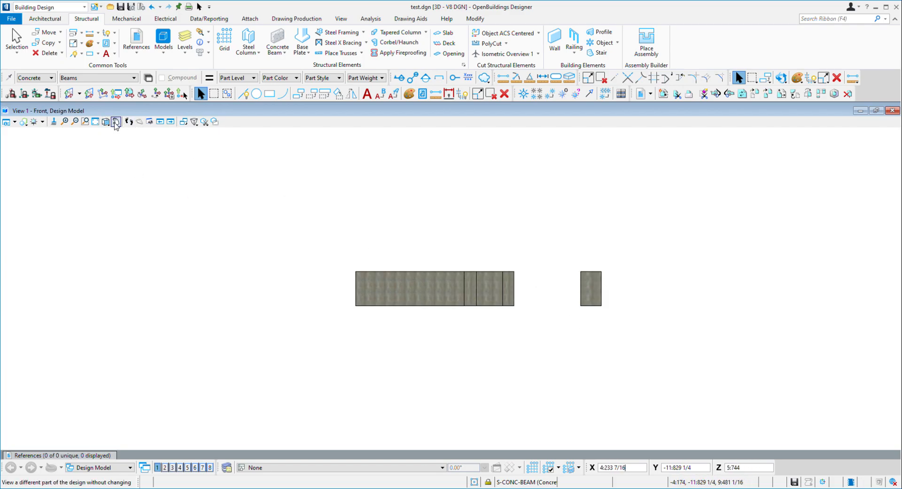
click(120, 177)
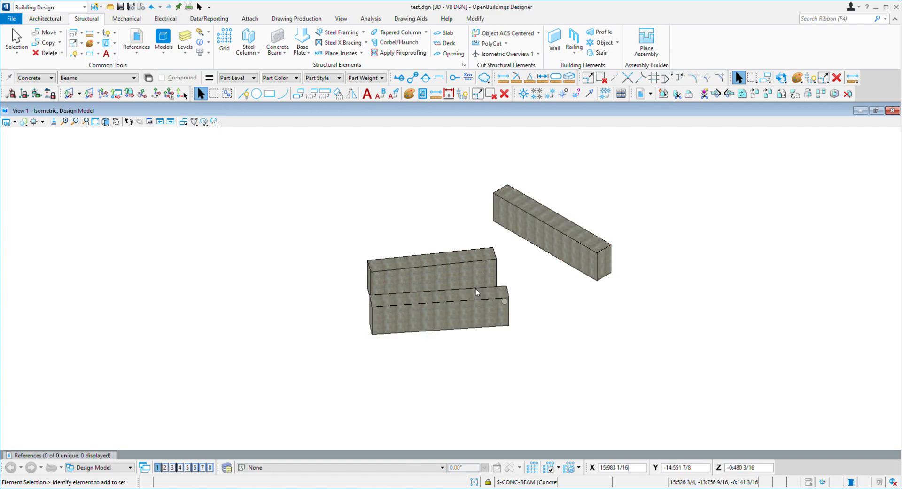
Cycle the view through the Top, Isometric, Left, Back and Right Isometric standard orientations using the view shortcuts
click(7, 123)
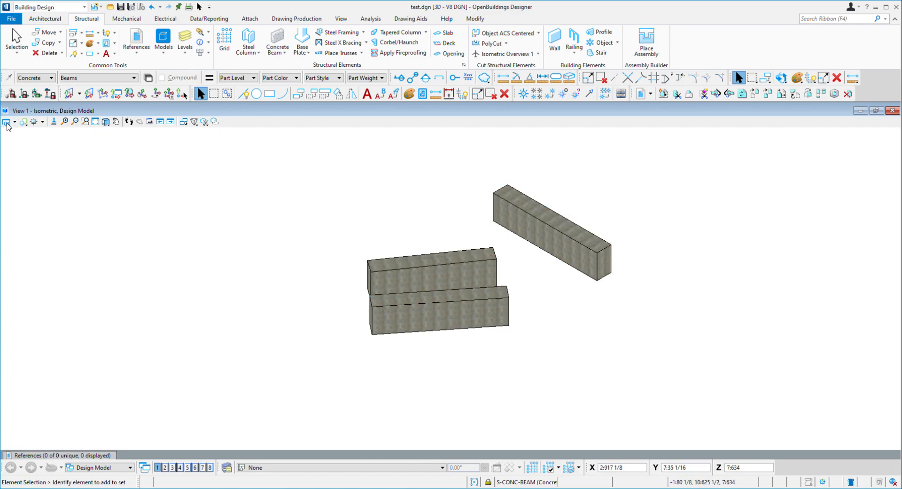
click(127, 166)
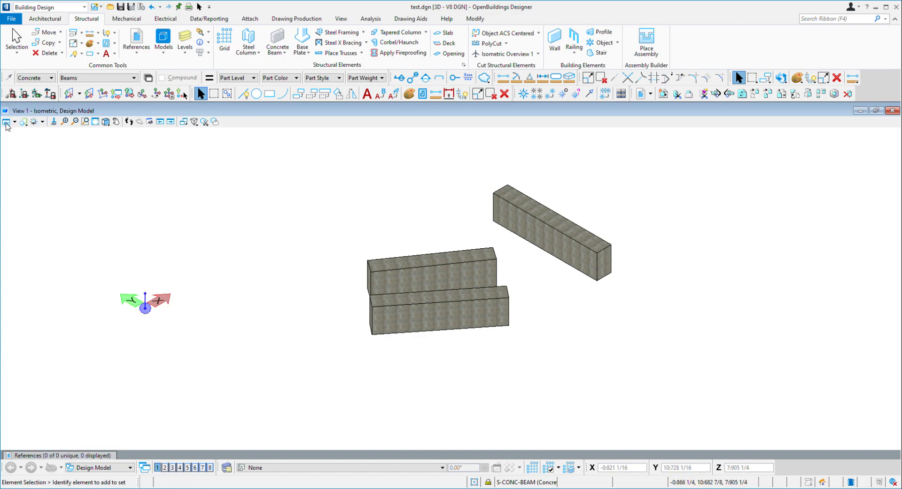
click(128, 165)
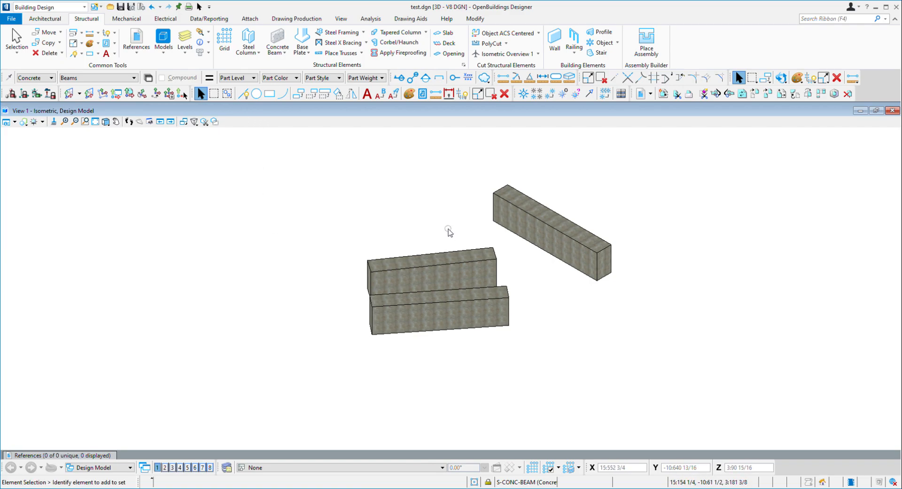
key(F11)
key(v)
key(t)
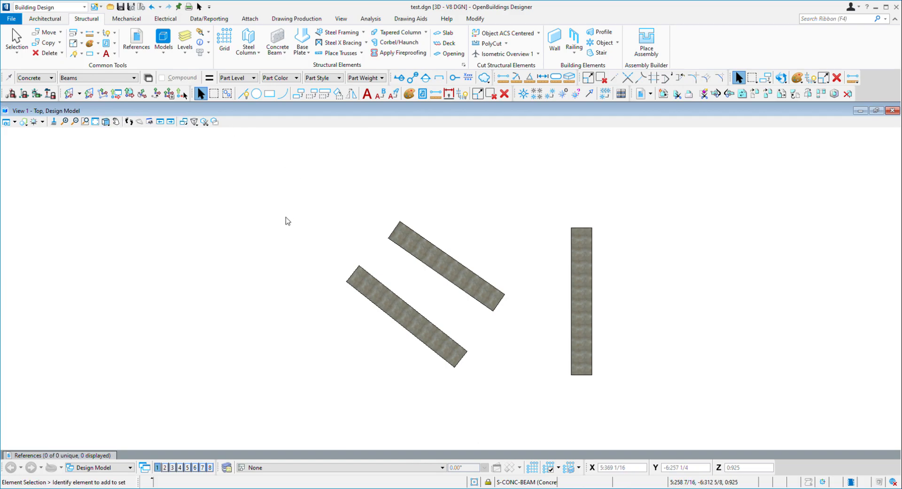
key(F8)
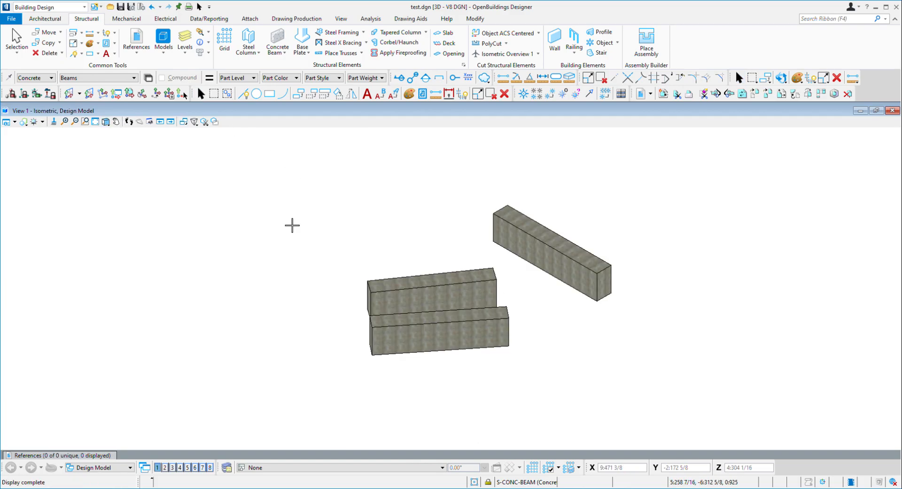
key(Escape)
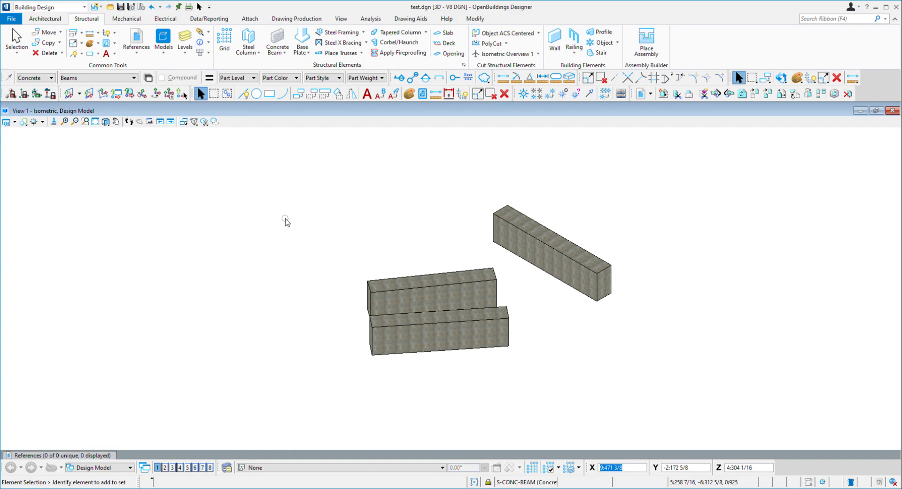
key(F7)
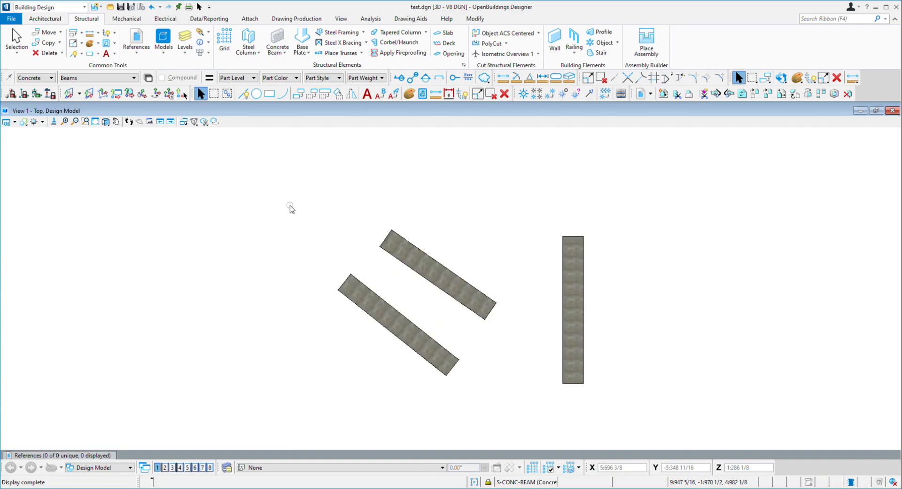
key(F6)
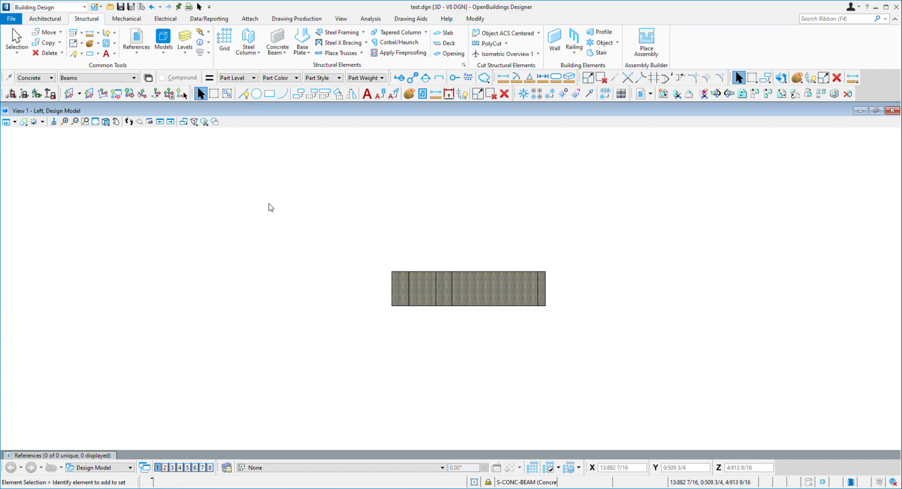
key(F8)
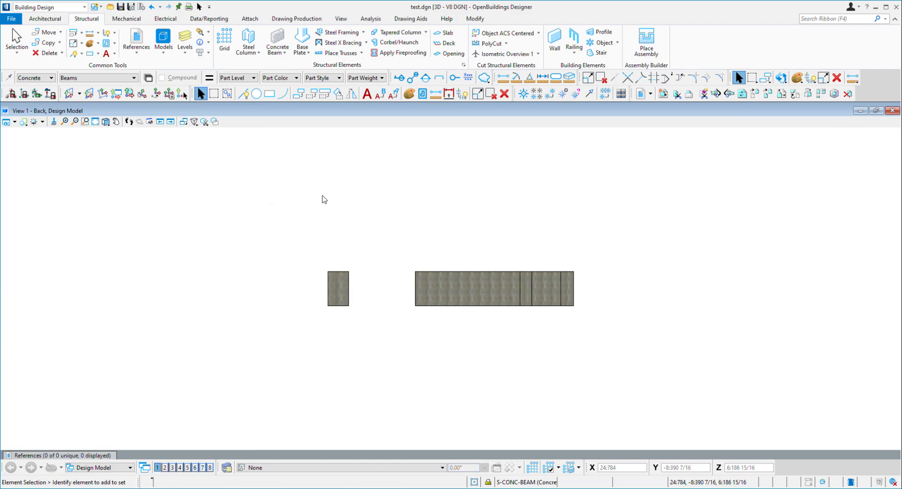
key(F5)
key(Escape)
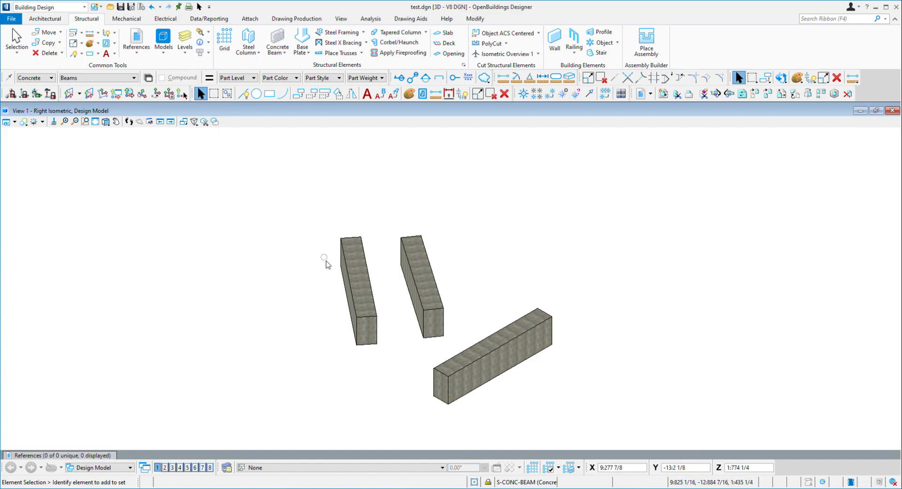
Change the view's display style to Wireframe
shift+middle_drag(257, 327, 476, 285)
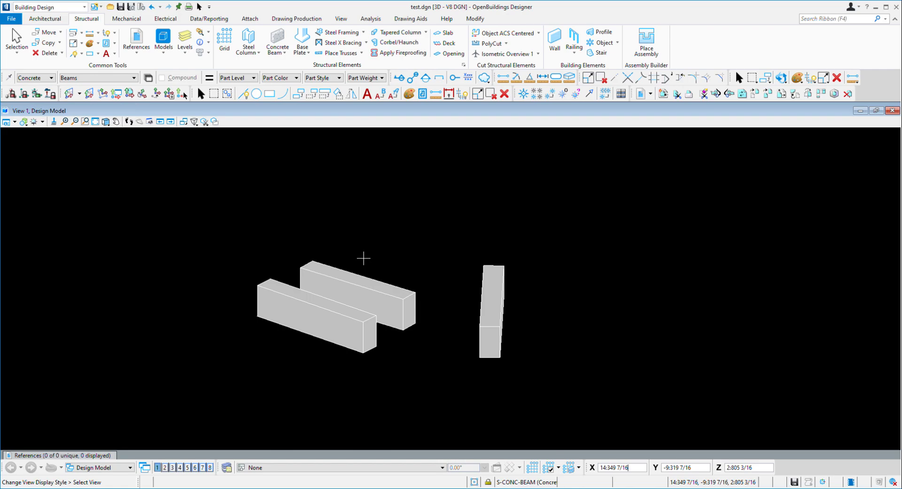
right_click(364, 258)
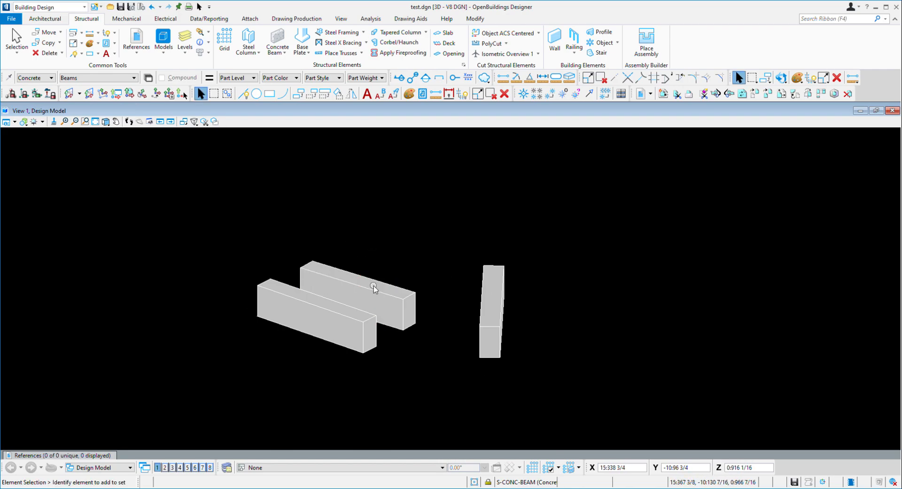
click(24, 122)
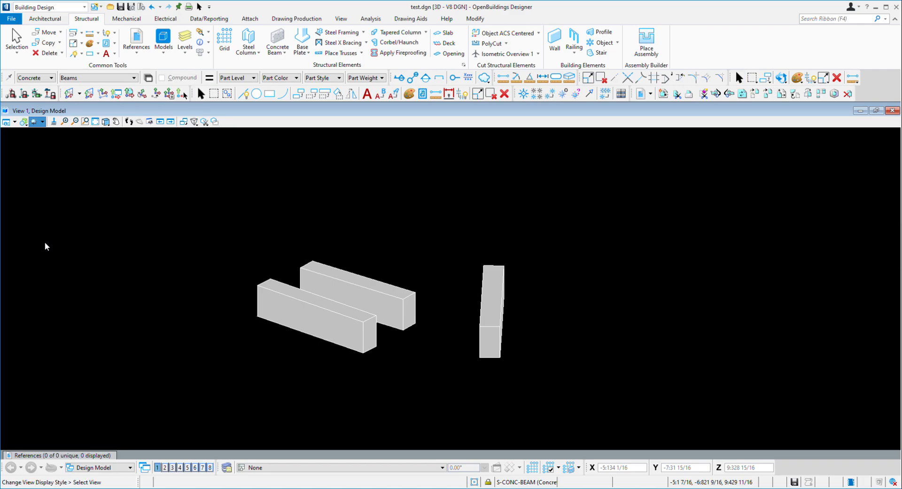
click(179, 243)
right_click(461, 286)
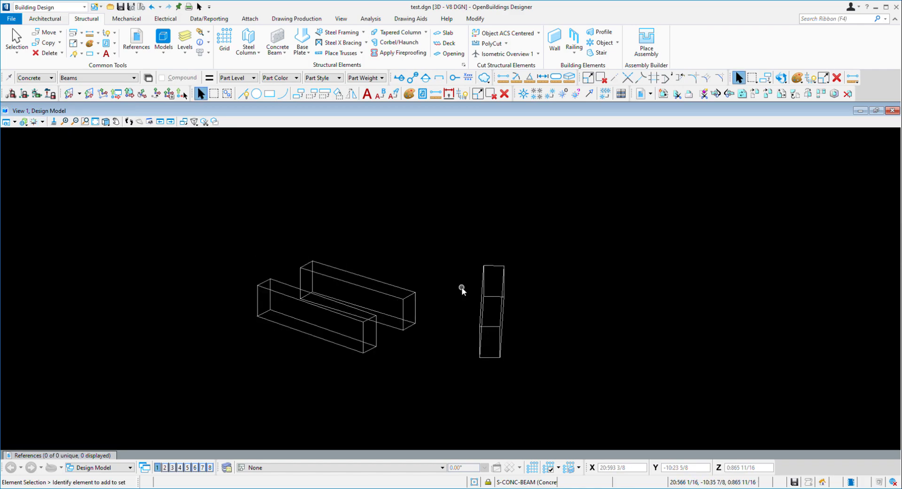
Switch the view's display style to a shaded style without material textures
click(42, 122)
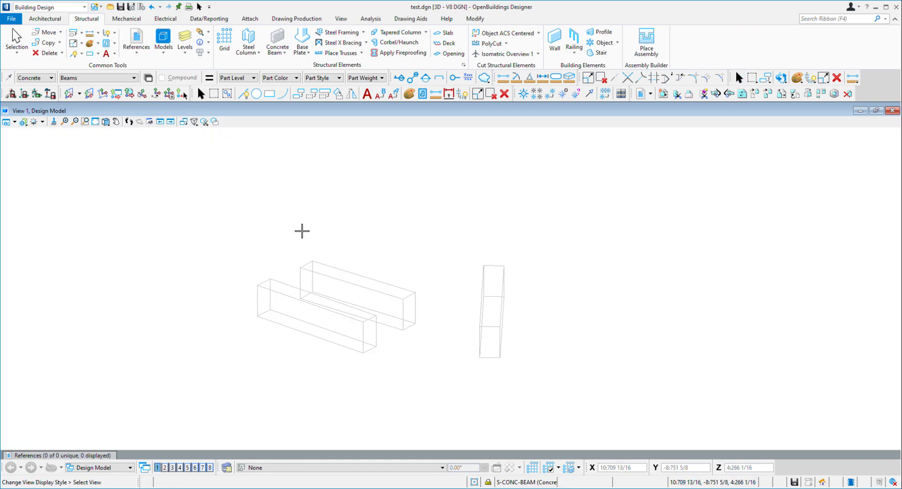
click(301, 229)
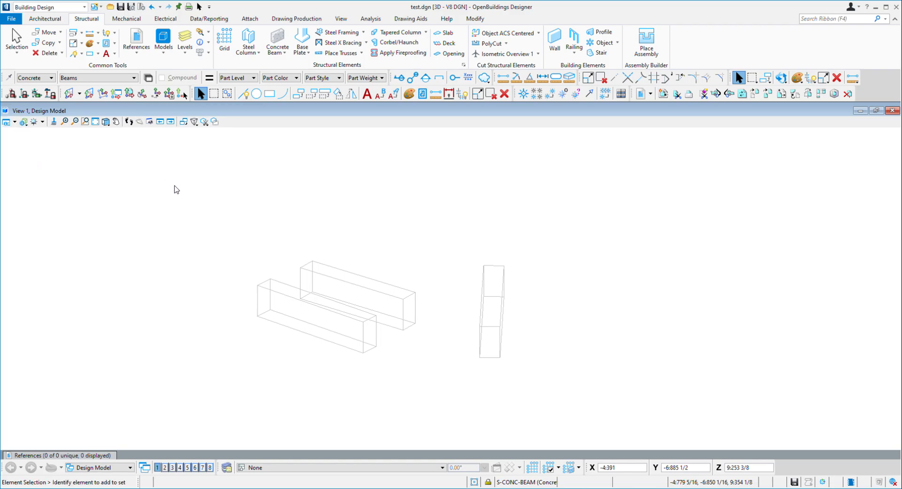
key(F2)
click(262, 209)
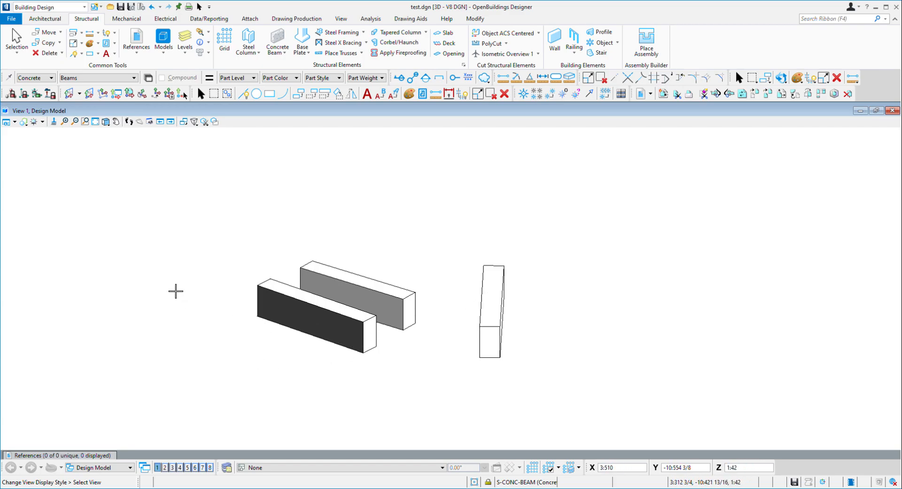
key(Escape)
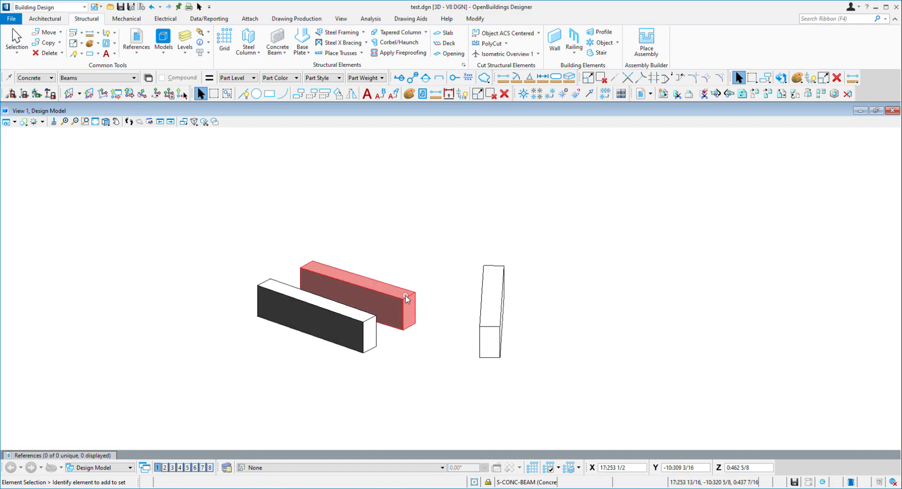
Orbit the view repeatedly to inspect the shaded beams from several angles
shift+middle_drag(473, 301, 144, 317)
shift+middle_drag(658, 308, 336, 373)
shift+middle_drag(706, 348, 320, 331)
shift+middle_drag(613, 303, 343, 288)
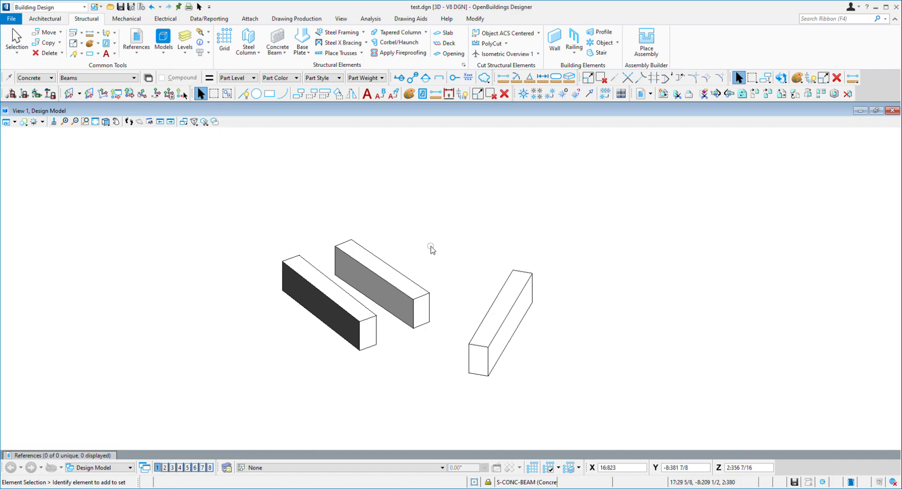
shift+middle_drag(595, 316, 537, 322)
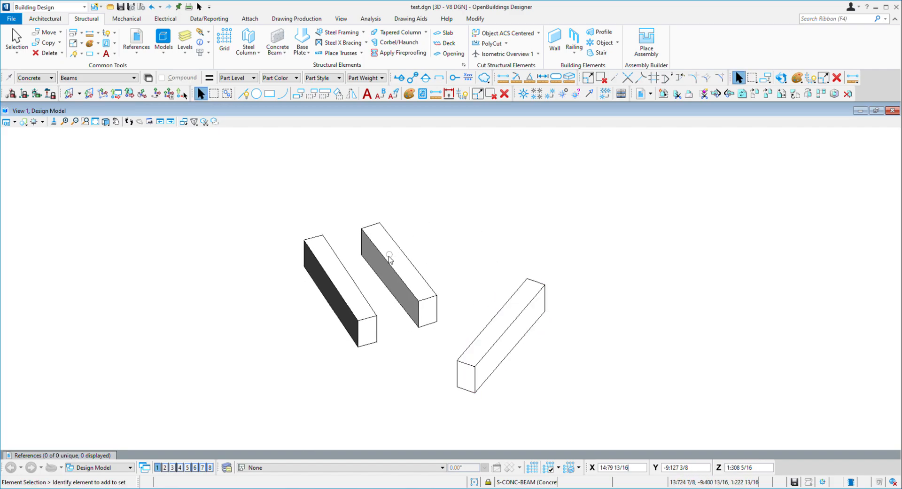
shift+middle_drag(556, 352, 486, 333)
middle_drag(430, 370, 430, 290)
shift+middle_drag(586, 304, 308, 329)
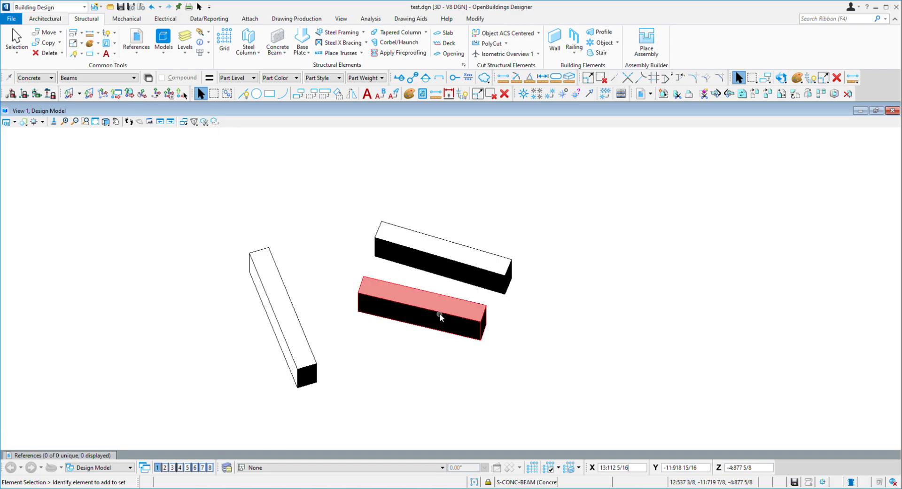
shift+middle_drag(569, 315, 480, 210)
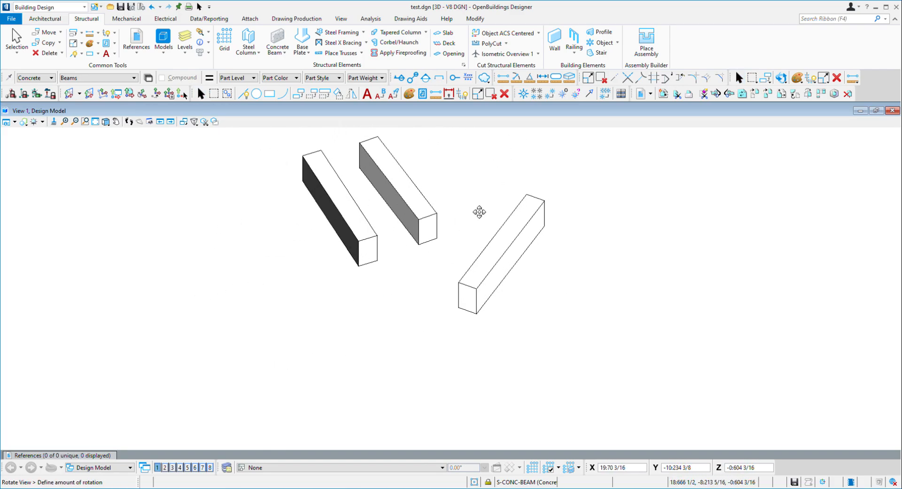
shift+middle_drag(340, 329, 383, 310)
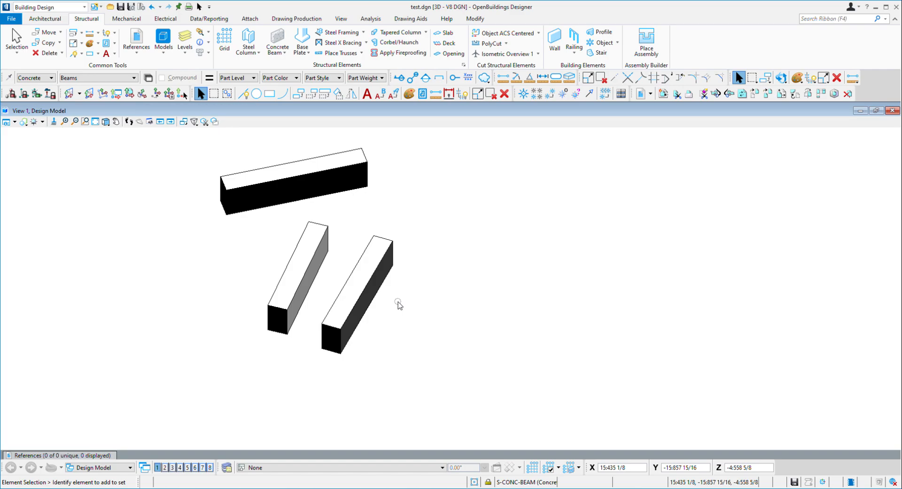
shift+middle_drag(259, 284, 175, 313)
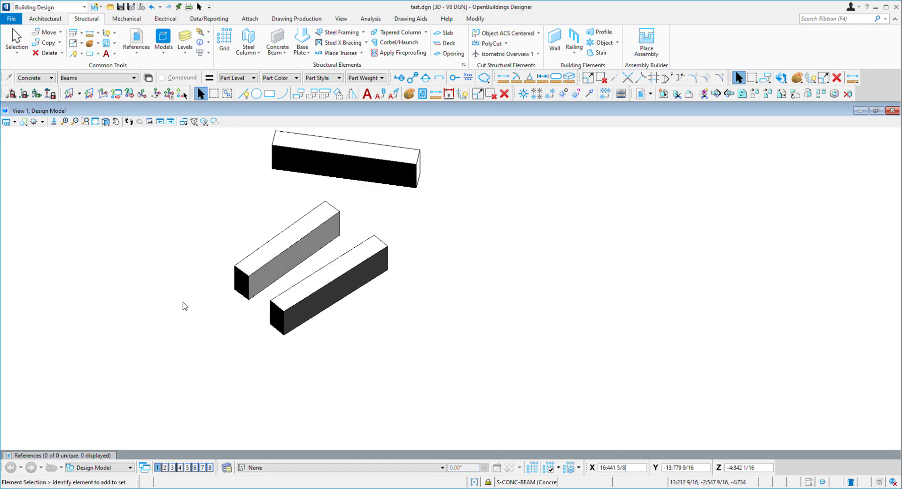
shift+middle_drag(520, 274, 342, 288)
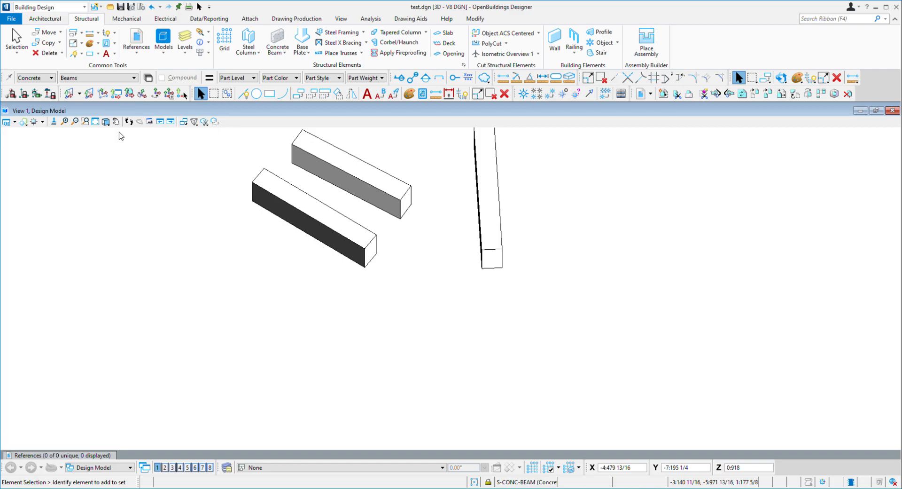
Rotate the view with the Rotate View tool by picking two points, then pan the beams to the centre
click(105, 122)
middle_drag(333, 214, 318, 303)
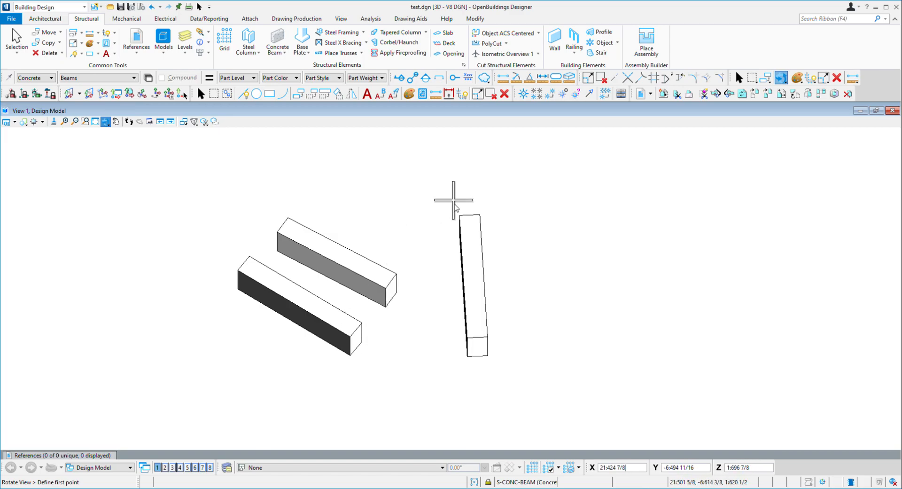
click(459, 216)
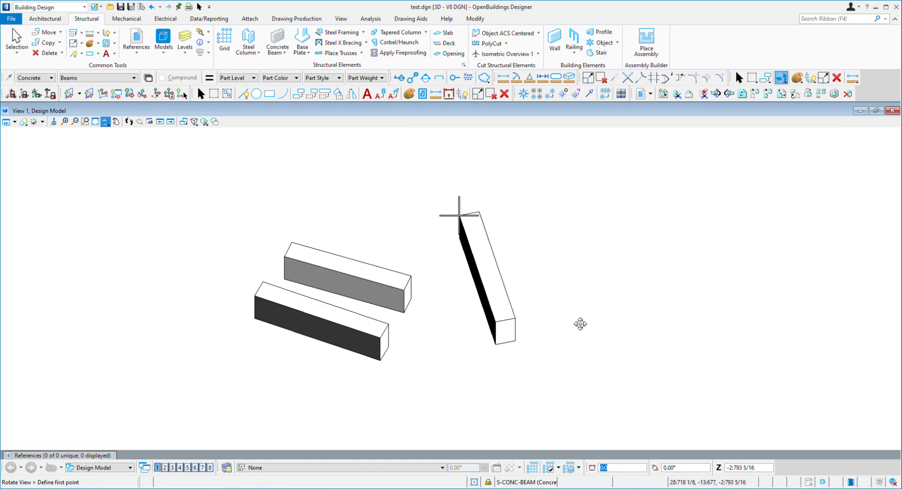
click(578, 259)
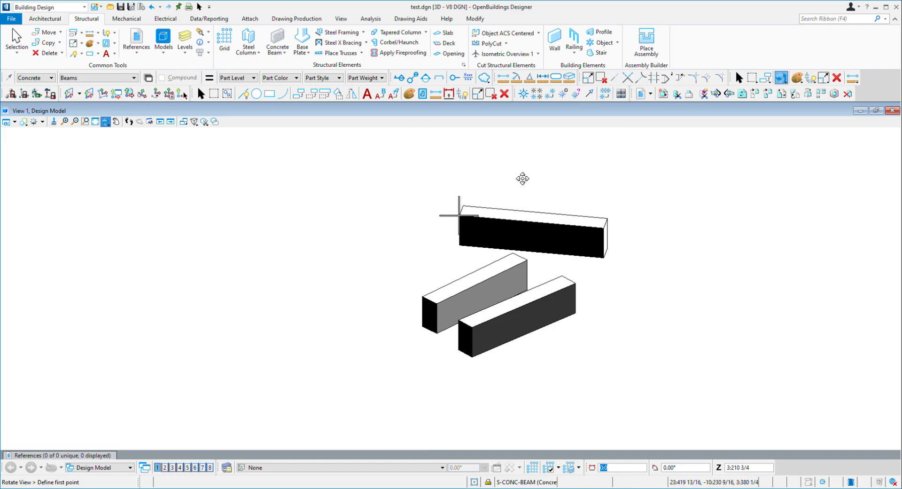
key(Escape)
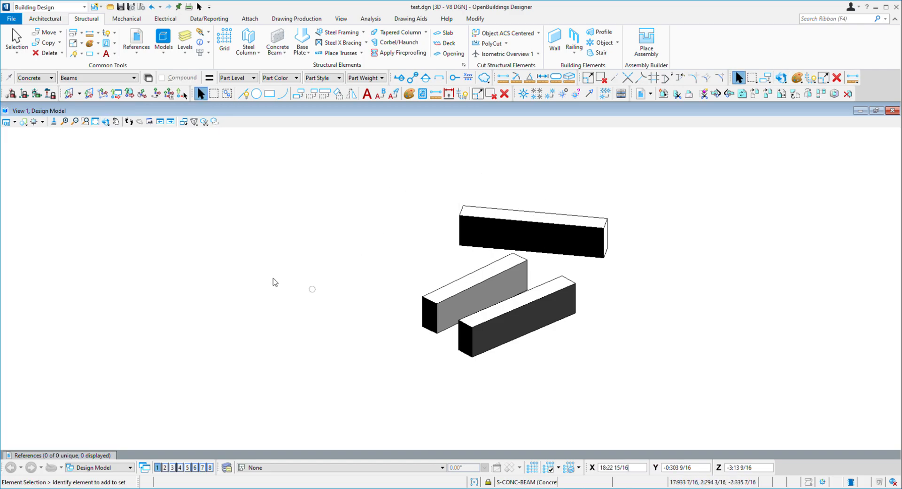
middle_drag(652, 278, 486, 281)
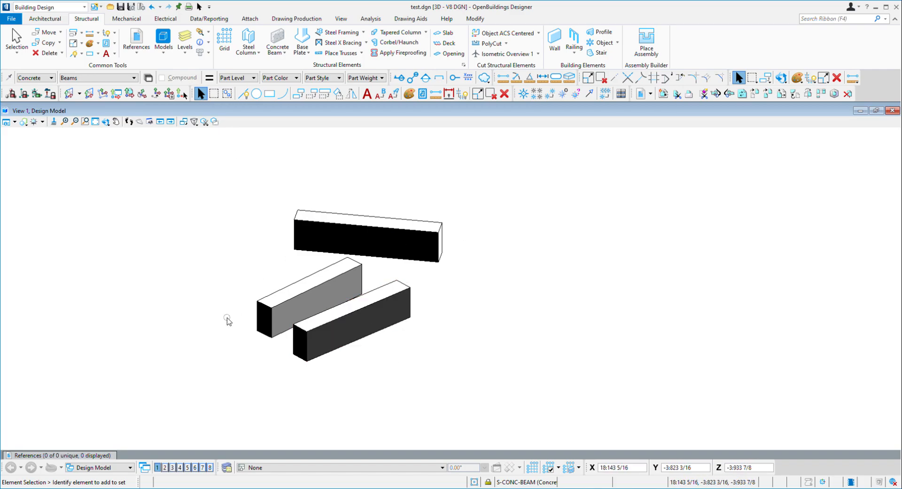
middle_drag(183, 237, 245, 263)
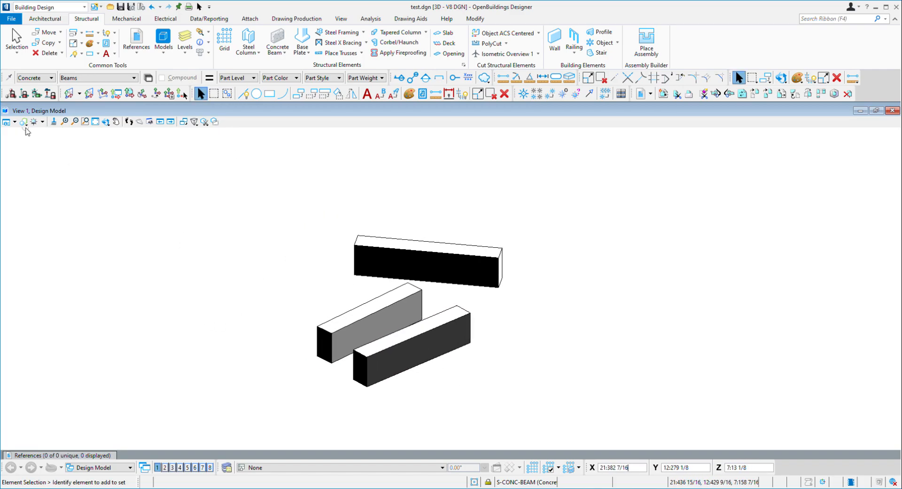
Try a different display style on the view, then switch back to the shaded display style
click(41, 121)
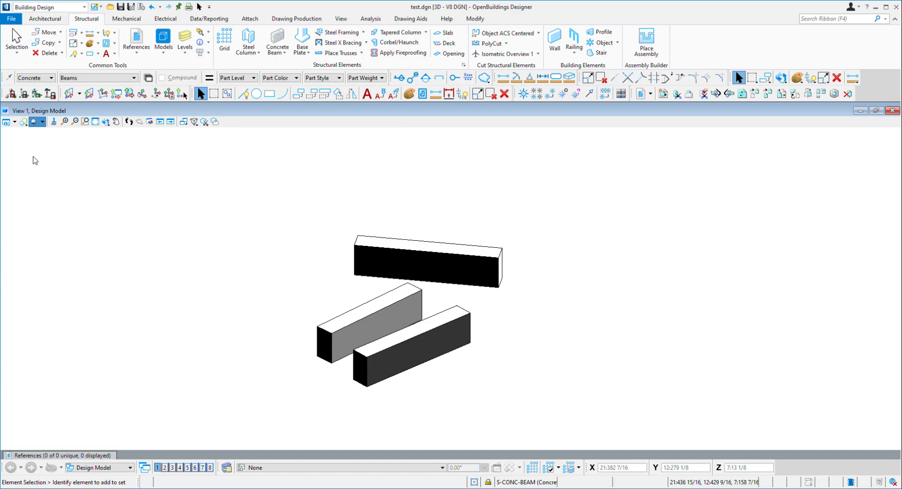
drag(132, 151, 62, 154)
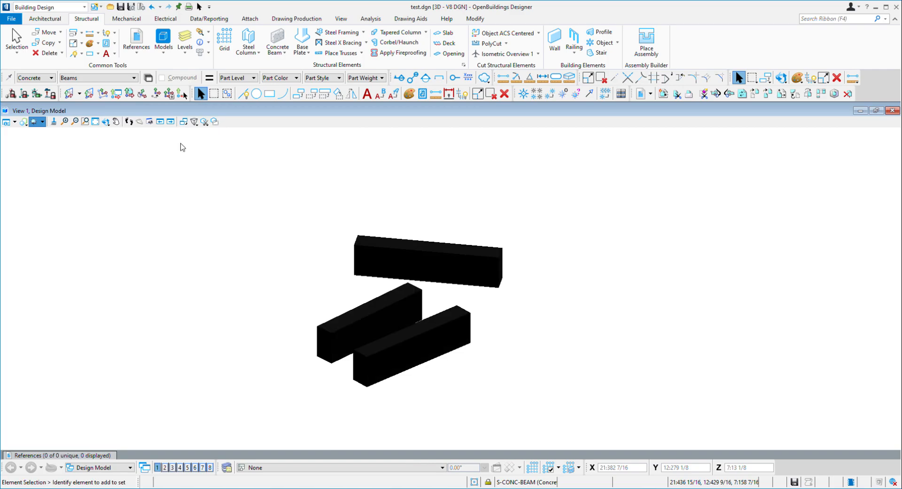
click(34, 122)
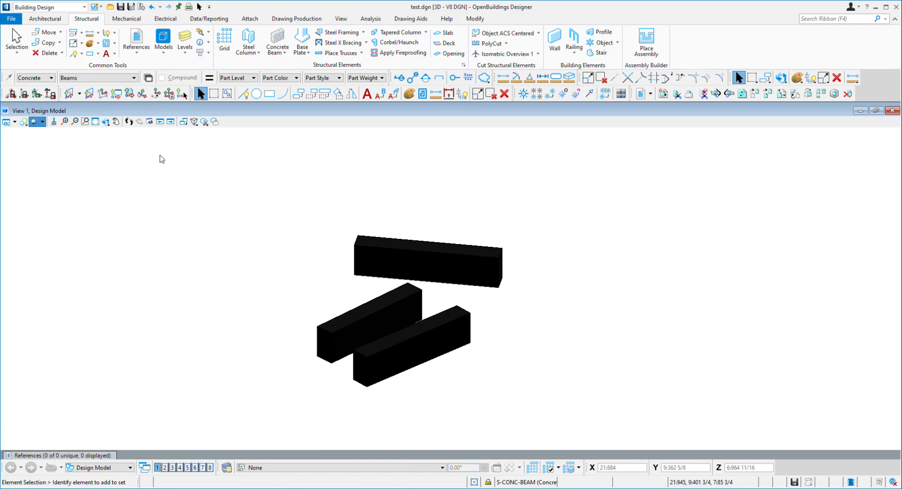
drag(160, 155, 163, 156)
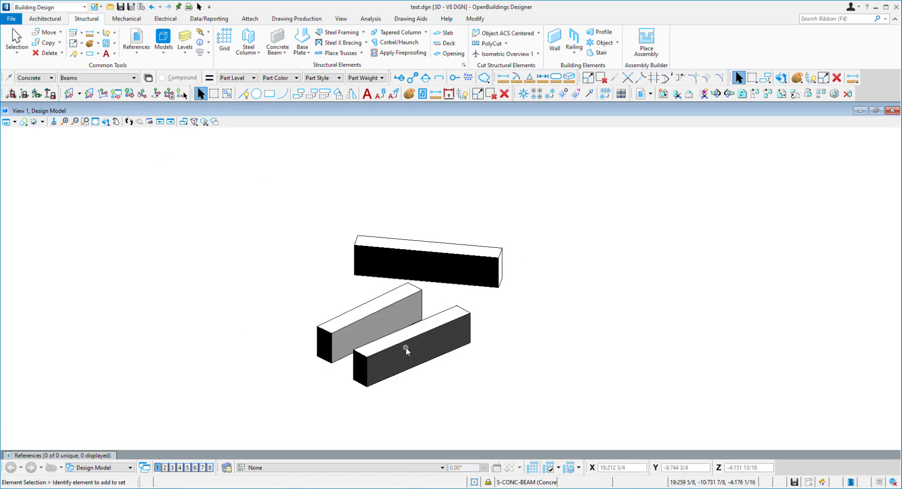
Zoom into a rectangular area around the beams with Window Area, then zoom back out
click(53, 124)
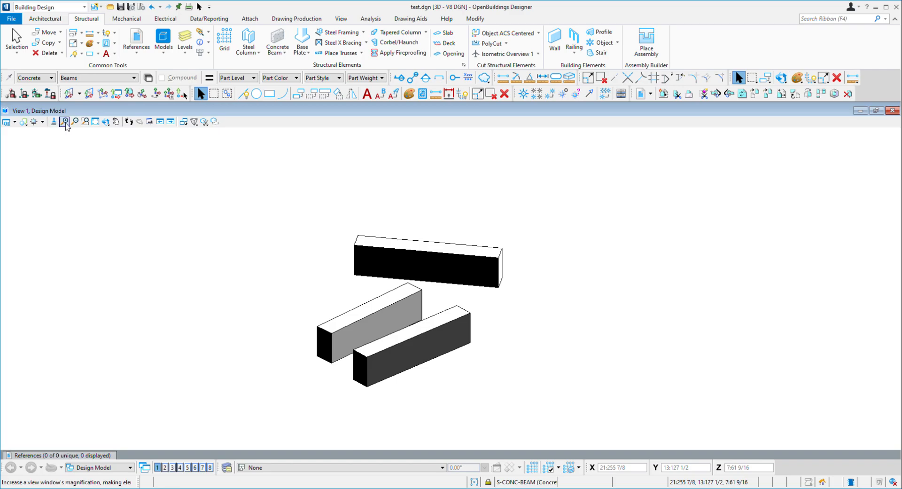
click(85, 122)
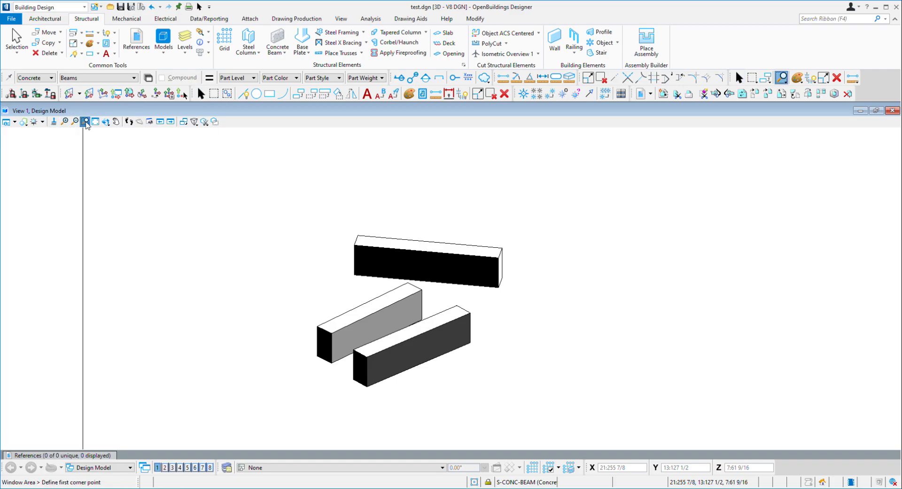
click(304, 260)
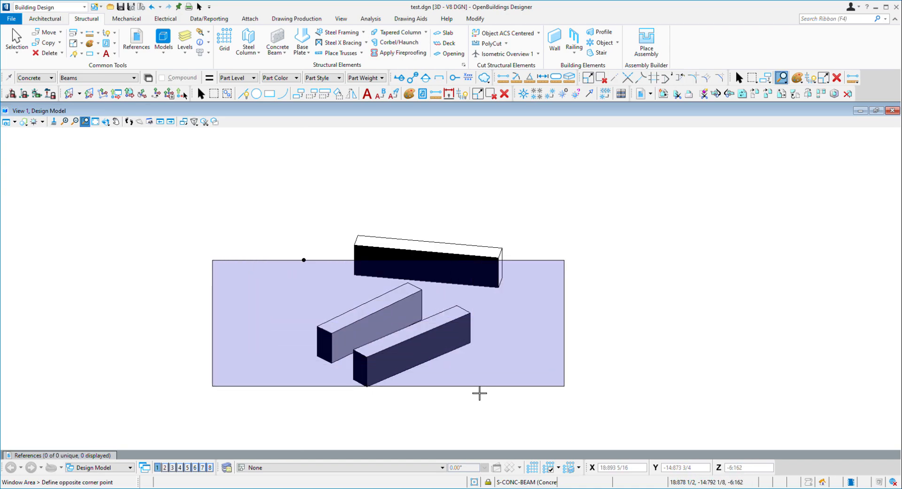
click(480, 387)
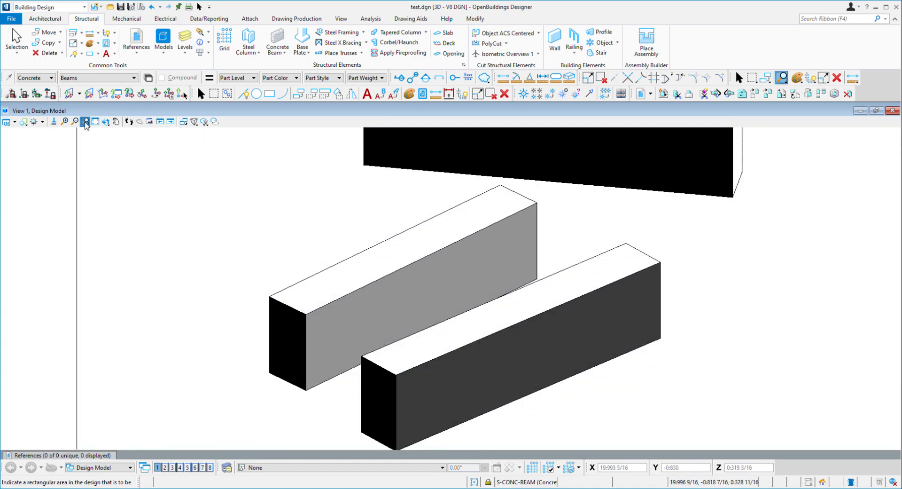
scroll(289, 221, down, 4)
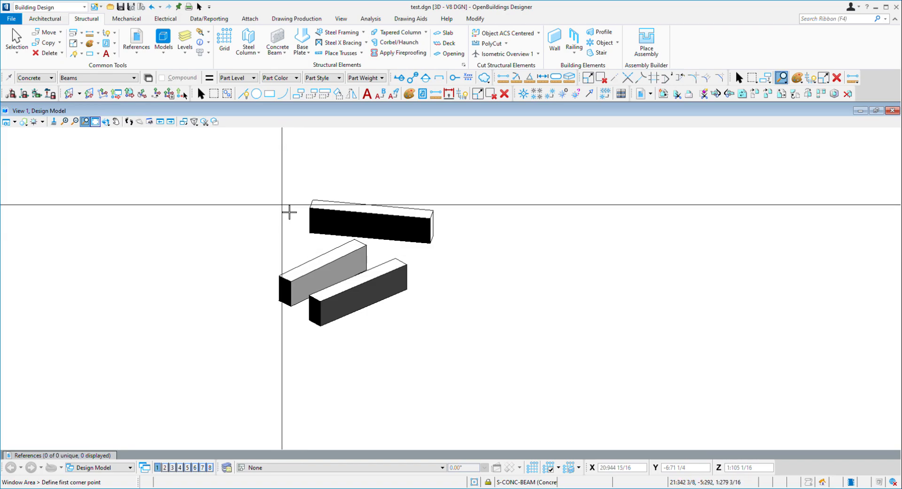
key(Escape)
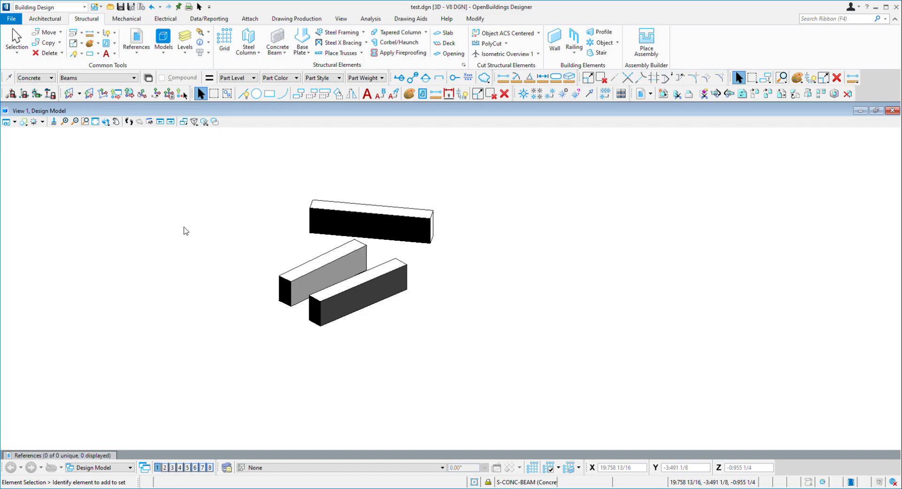
Dock the floating view-rotation toolbar in the toolbar area and pan the beams slightly downwards
drag(571, 115, 726, 94)
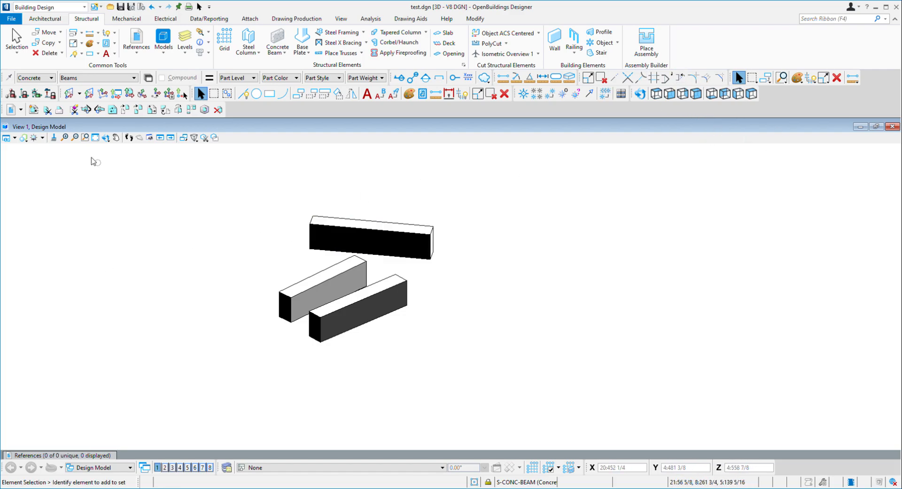
click(116, 137)
drag(350, 272, 363, 326)
right_click(126, 179)
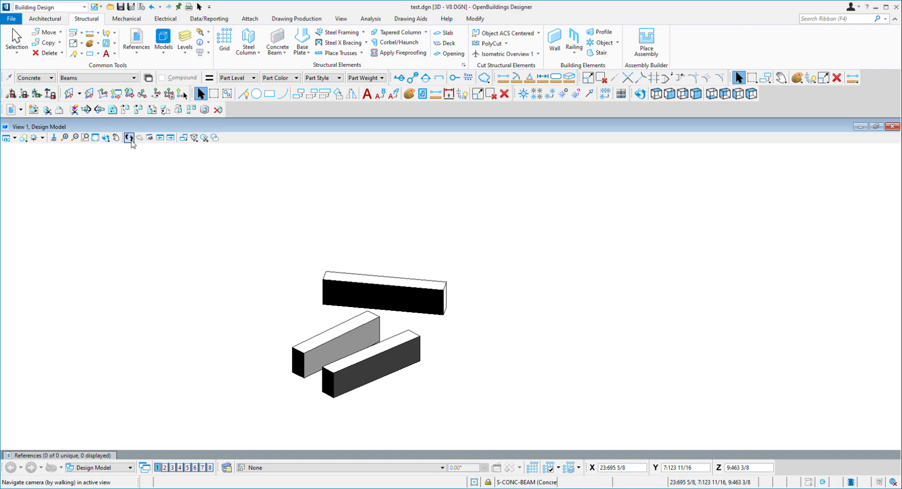
Step backwards and forwards through the view history with View Previous and View Next
click(160, 138)
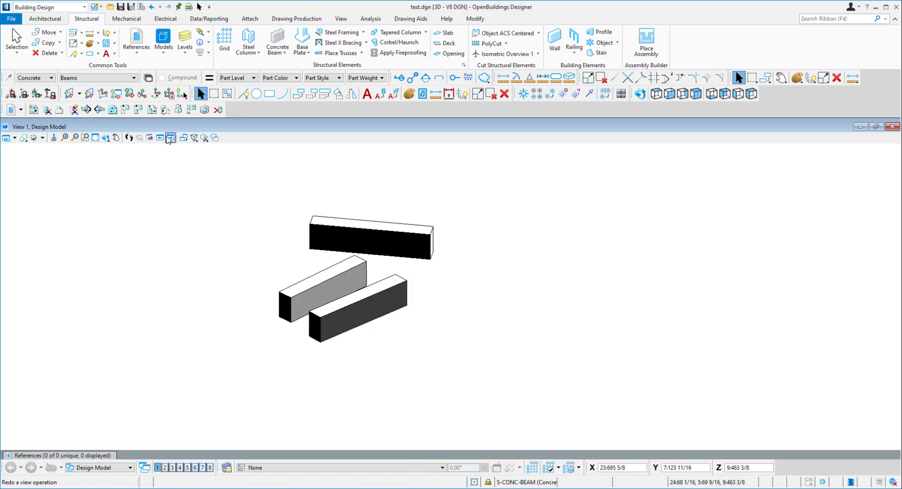
click(160, 138)
click(170, 138)
click(168, 138)
click(168, 138)
click(162, 137)
Step back repeatedly through the earlier views with View Previous
click(163, 138)
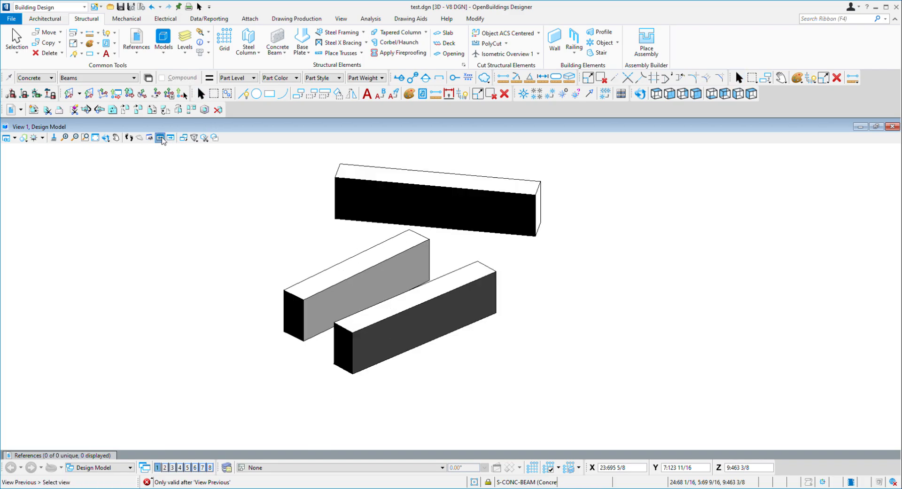
click(162, 139)
click(163, 139)
click(163, 139)
click(162, 138)
click(162, 138)
click(162, 138)
click(162, 139)
click(163, 139)
click(162, 139)
click(163, 139)
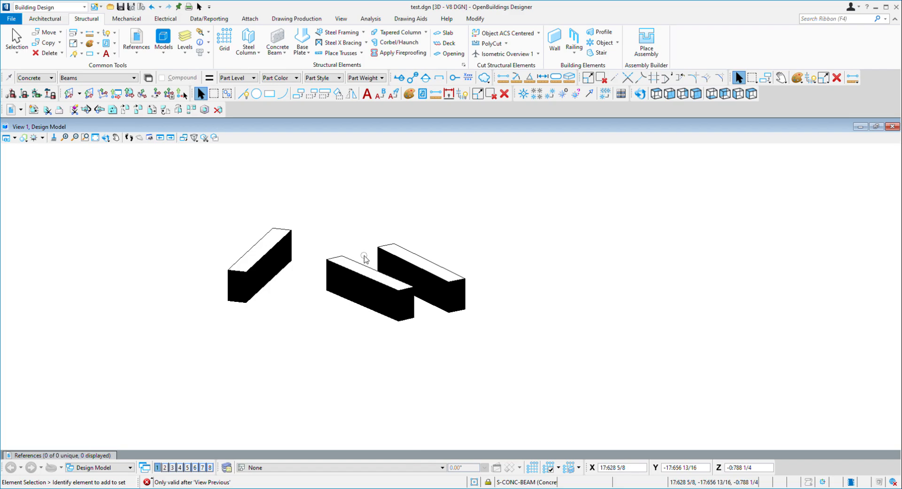
key(ctrl+z)
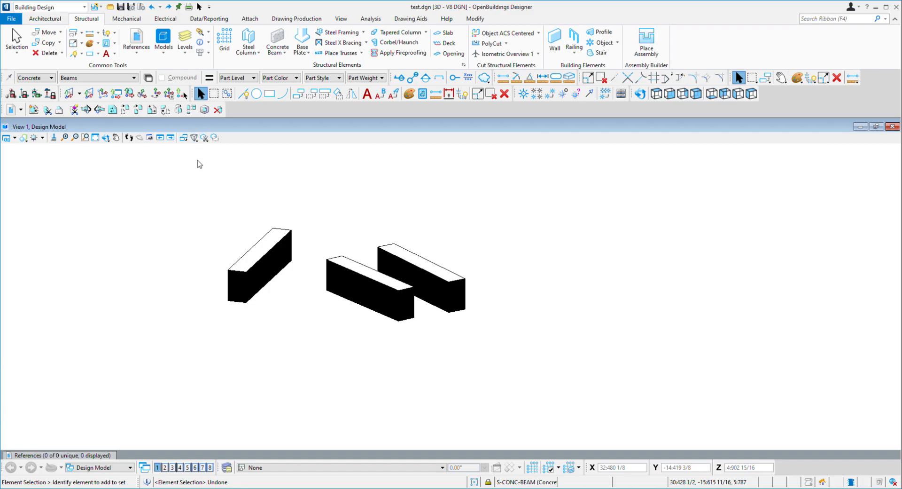
key(F6)
click(227, 196)
right_click(226, 197)
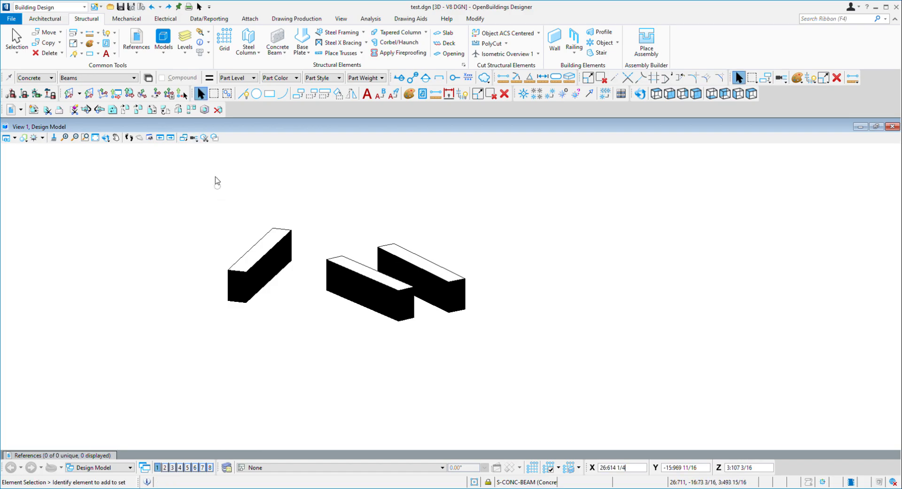
click(197, 150)
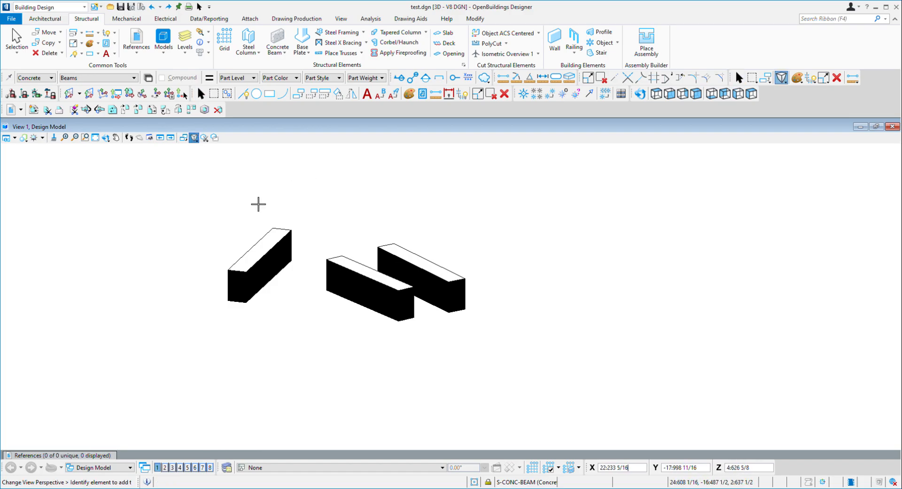
right_click(365, 362)
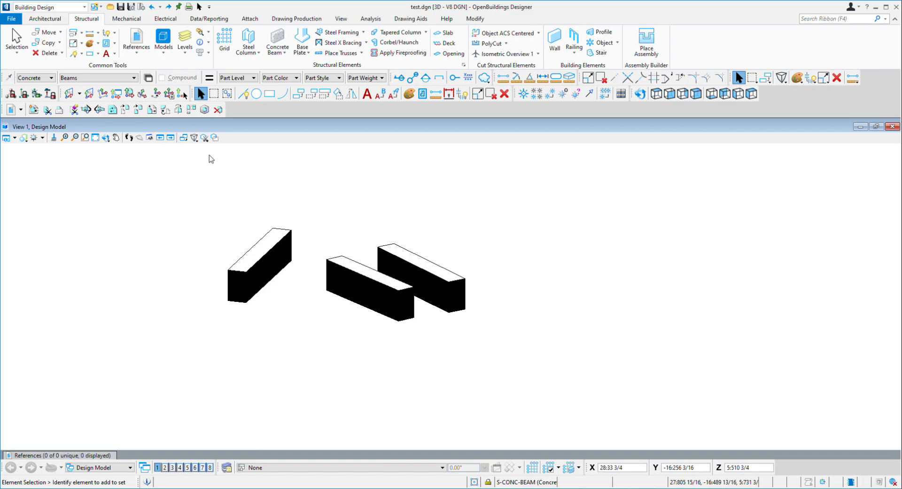
Place a section clip plane across the end of the vertical beam in the top view
click(204, 137)
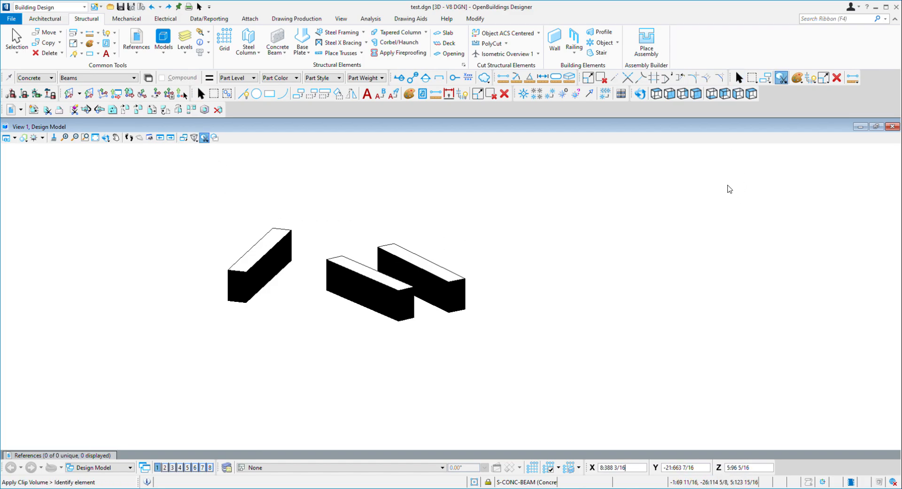
click(739, 156)
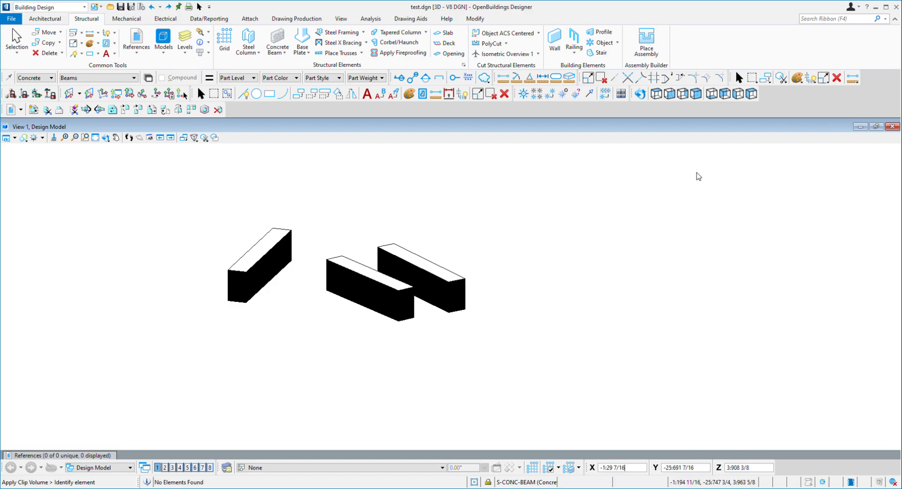
click(727, 155)
click(749, 174)
click(347, 229)
click(620, 285)
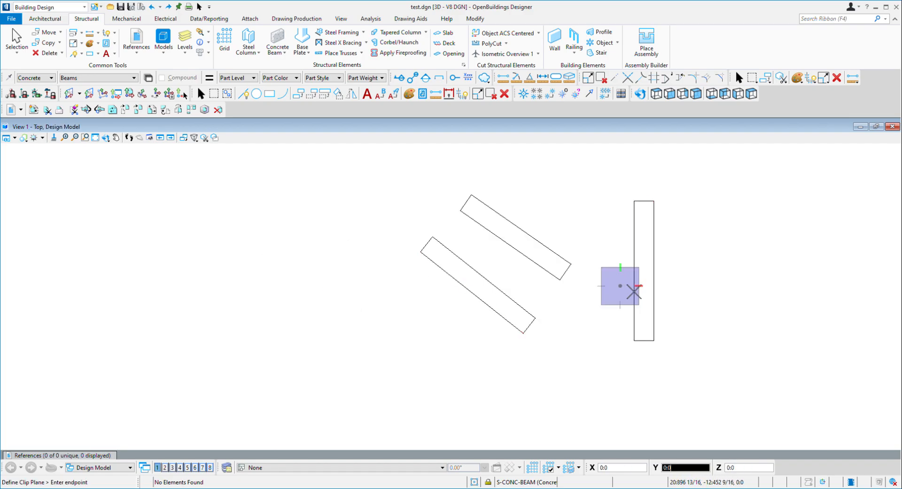
click(673, 292)
scroll(658, 286, up, 5)
middle_drag(658, 286, 534, 326)
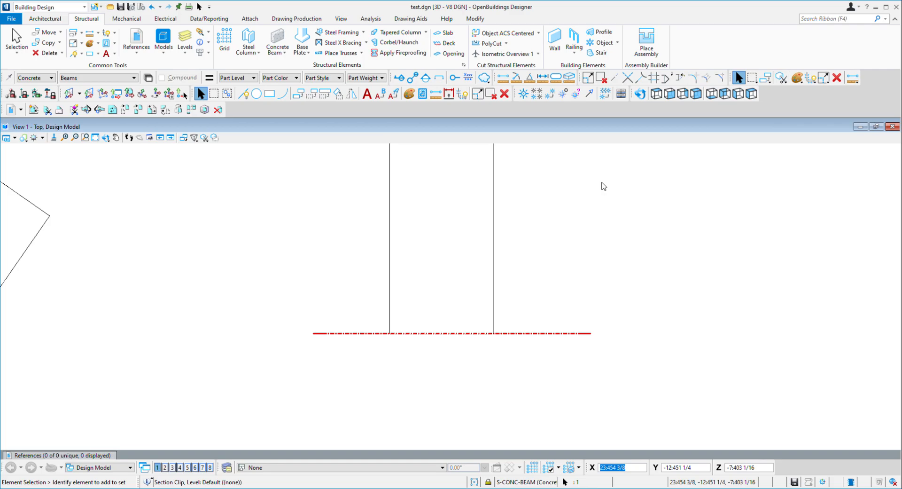
click(526, 303)
Orbit to an isometric angle, select the section clip and move its plane further back along the beam
scroll(438, 282, down, 3)
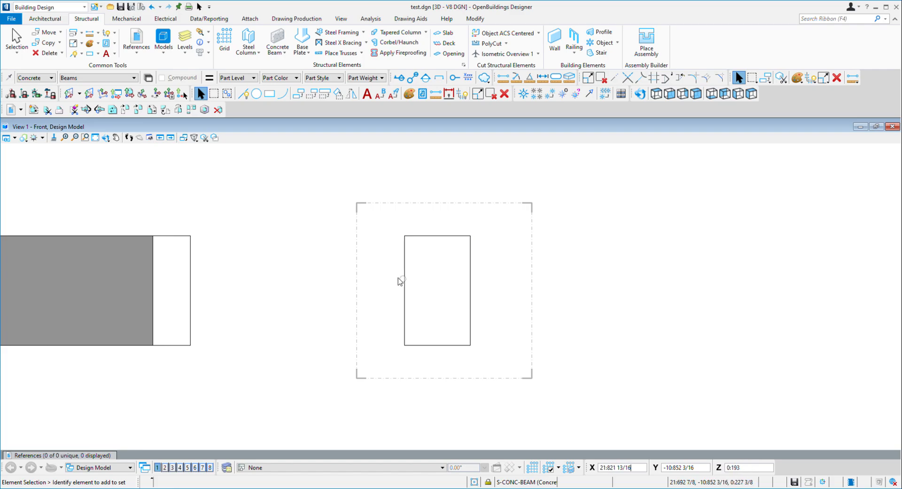
shift+middle_drag(281, 242, 530, 262)
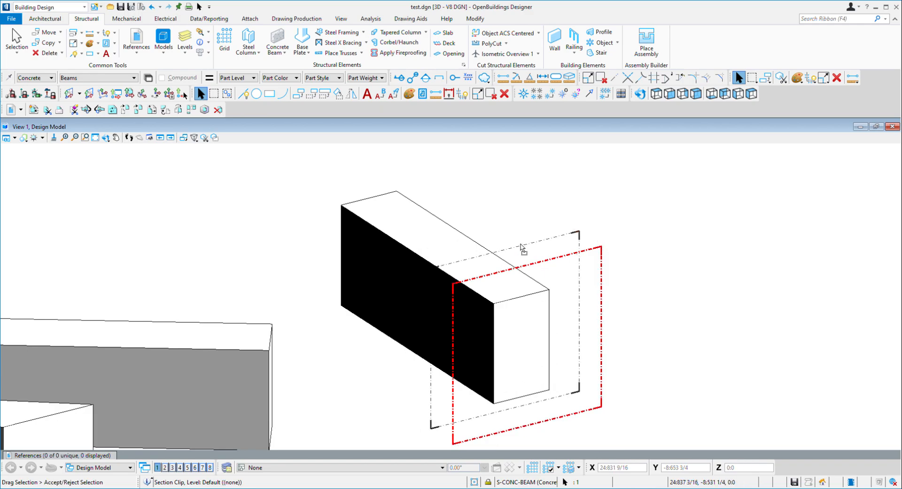
click(517, 249)
drag(489, 219, 546, 263)
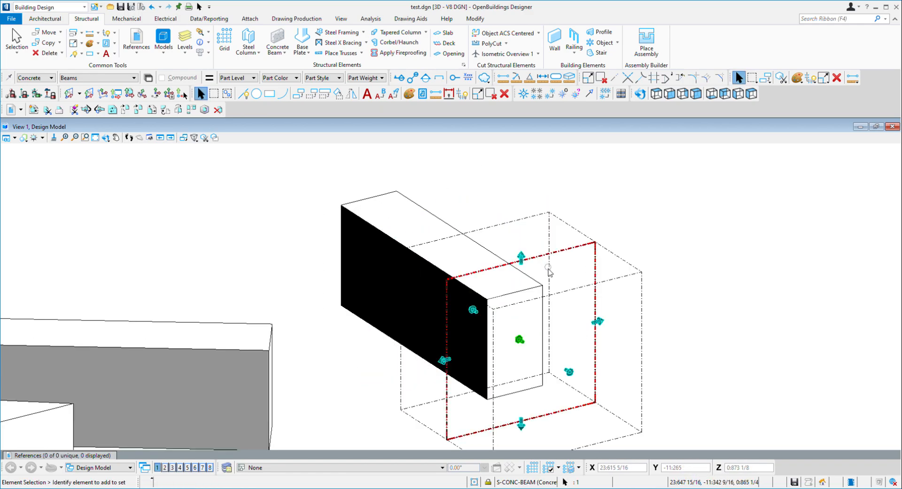
scroll(407, 266, down, 5)
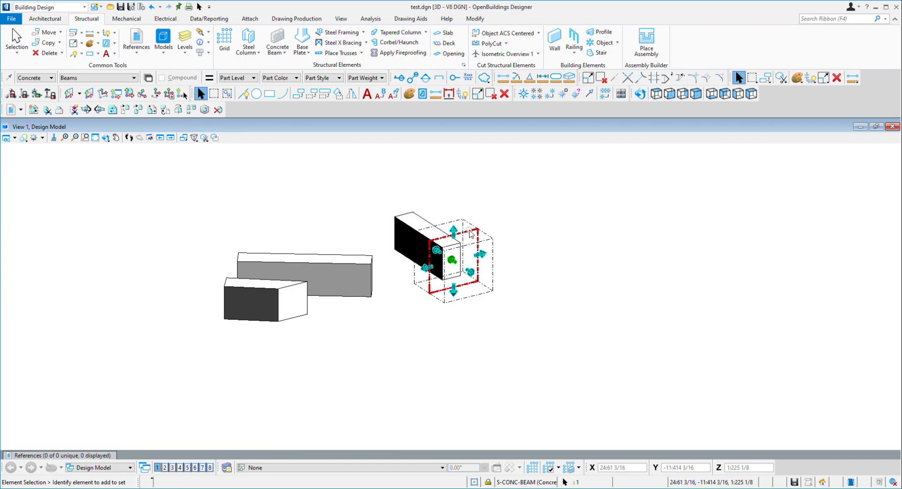
scroll(468, 240, up, 5)
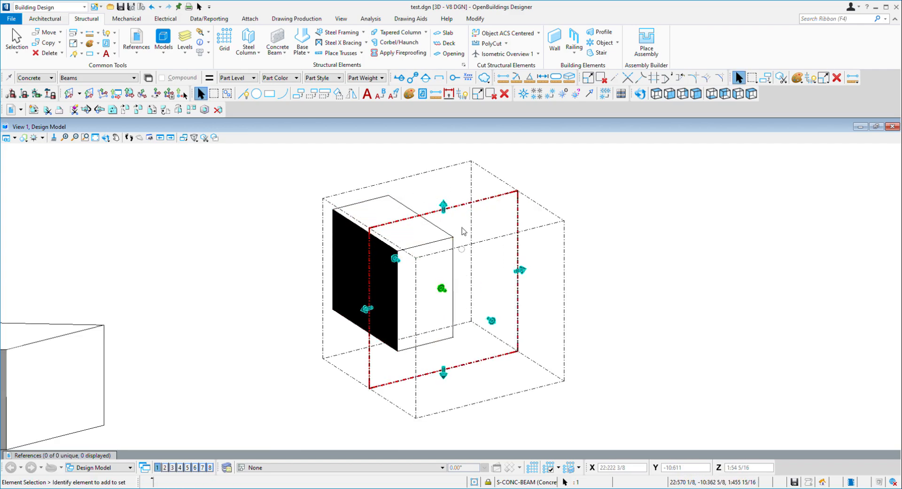
click(441, 288)
drag(405, 258, 491, 329)
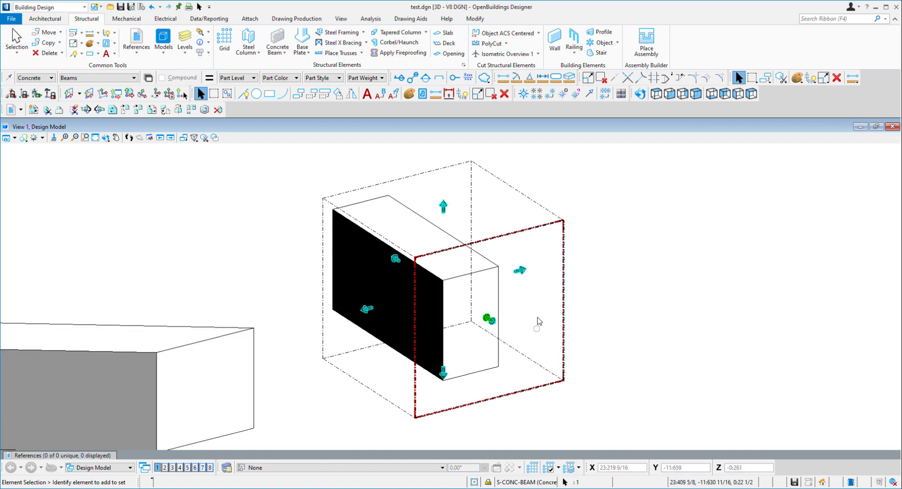
click(629, 260)
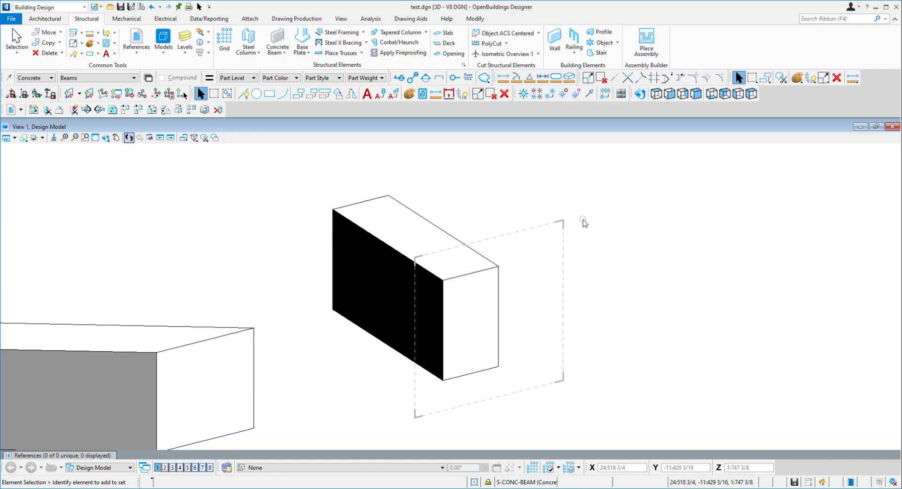
Delete the section clip from the view and switch the view to the Top orientation
click(517, 232)
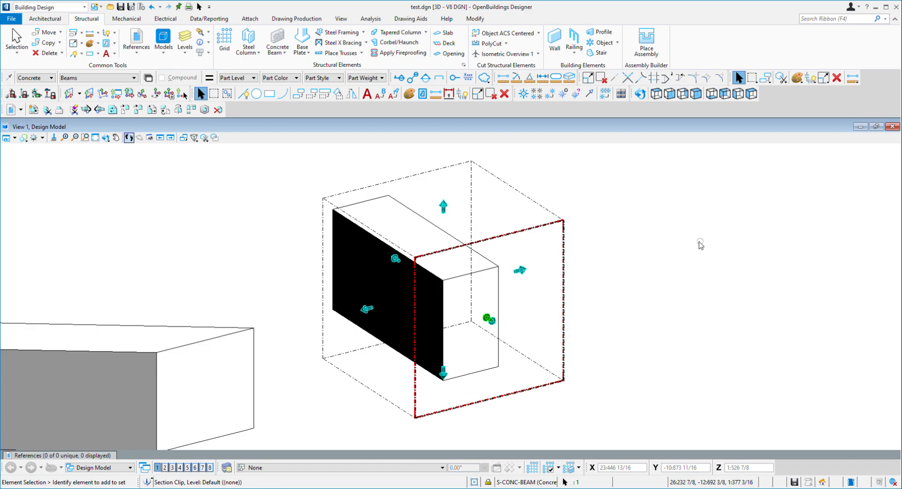
key(Delete)
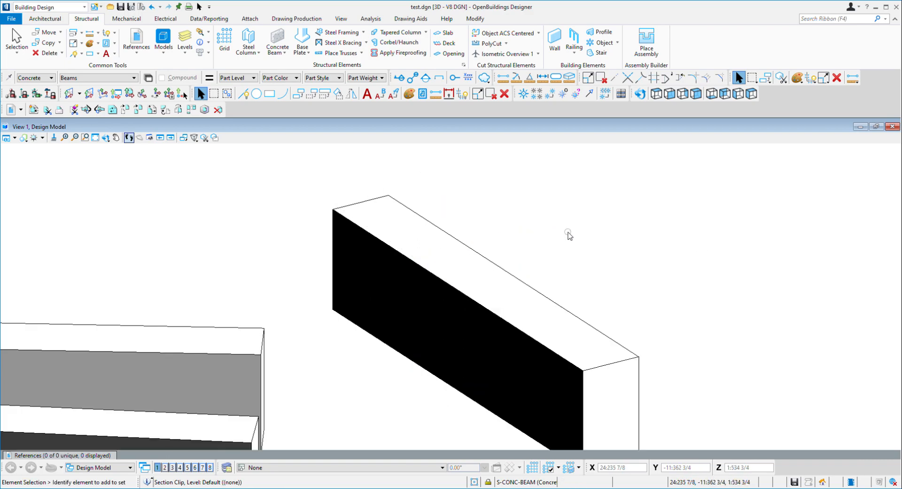
scroll(284, 261, down, 4)
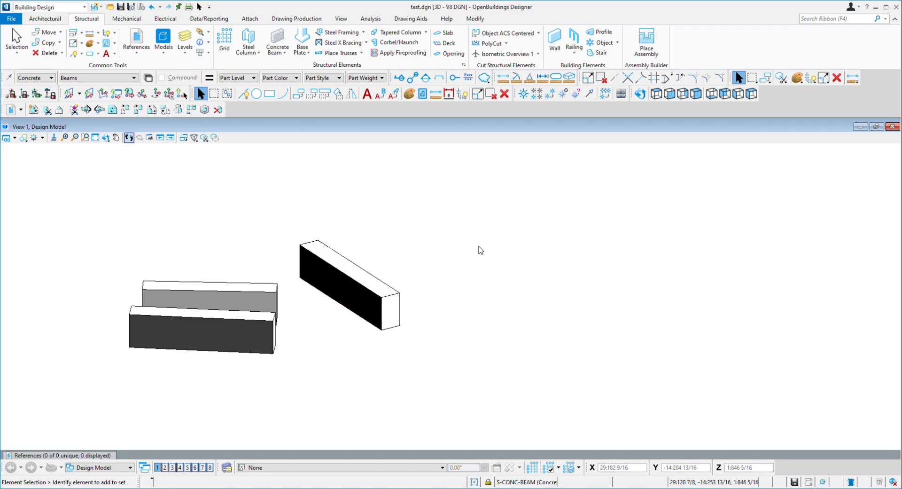
key(F5)
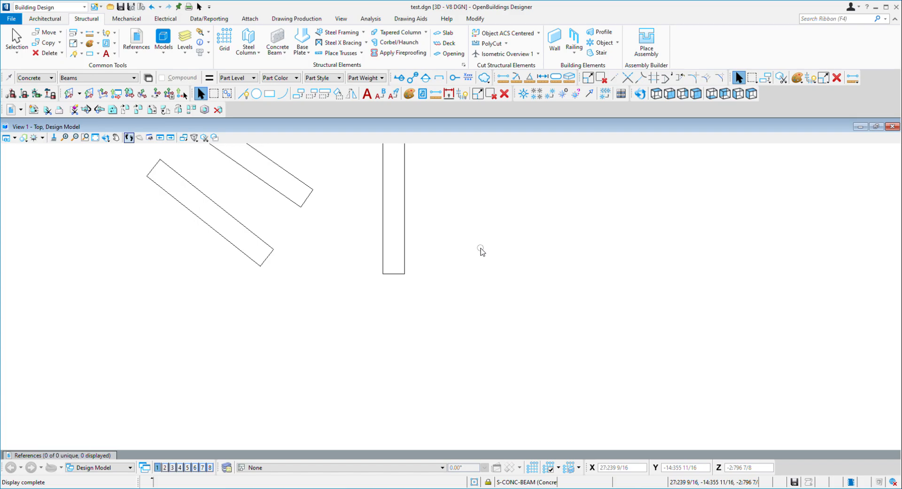
middle_click(466, 209)
middle_click(466, 209)
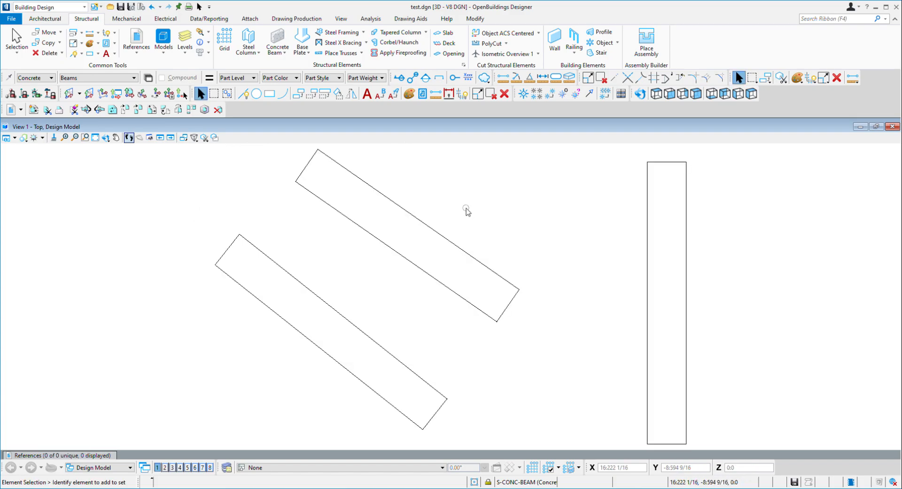